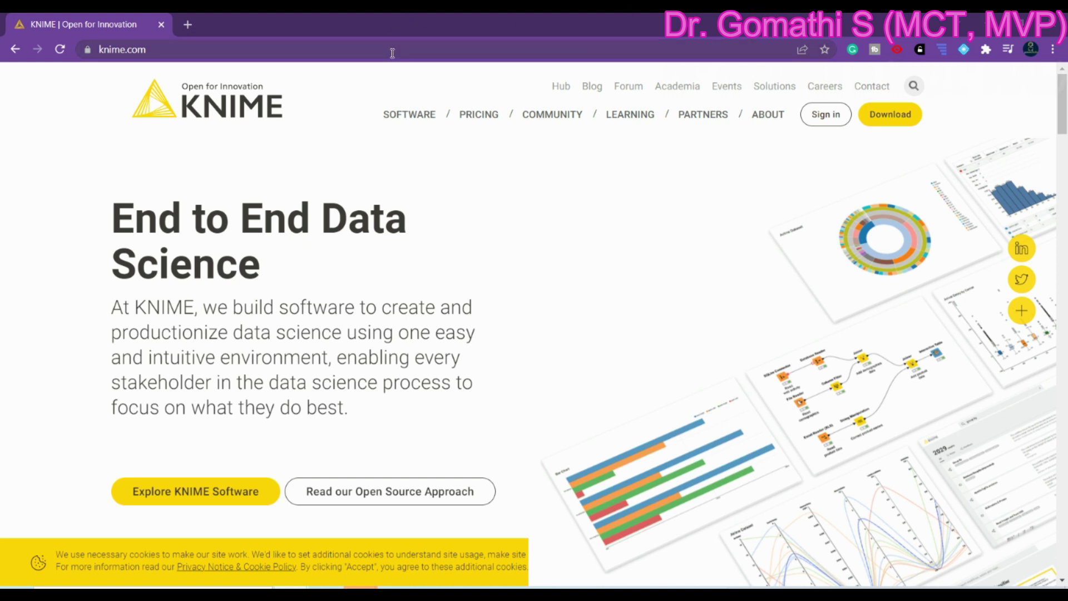
- Go to the KNIME downloads registration form and fill in the contact's e-mail address
{"action": "left_click", "coordinate": [109, 48]}
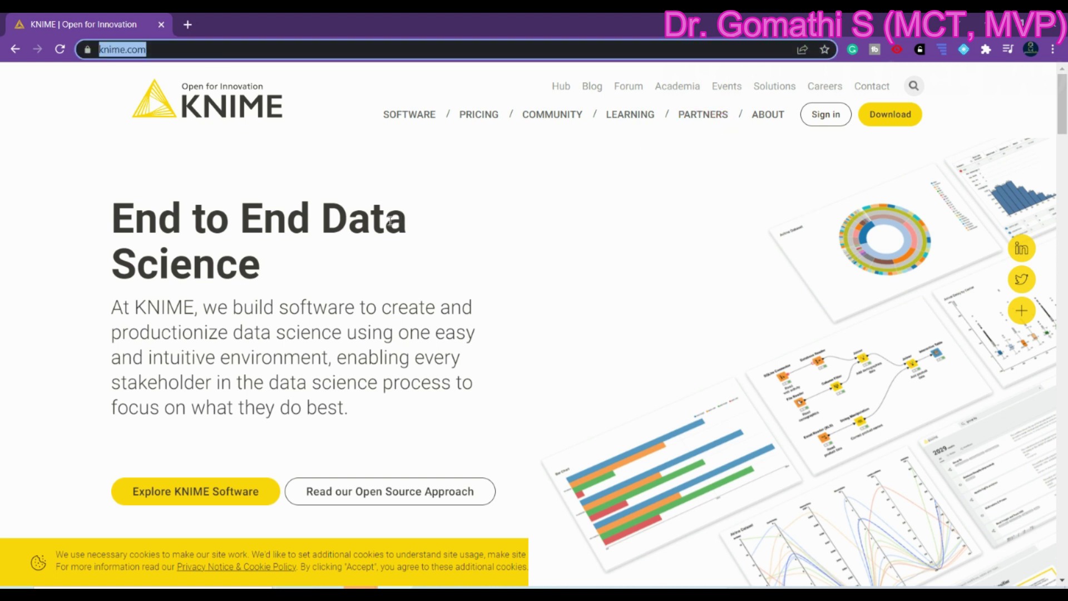
{"action": "left_click", "coordinate": [879, 126]}
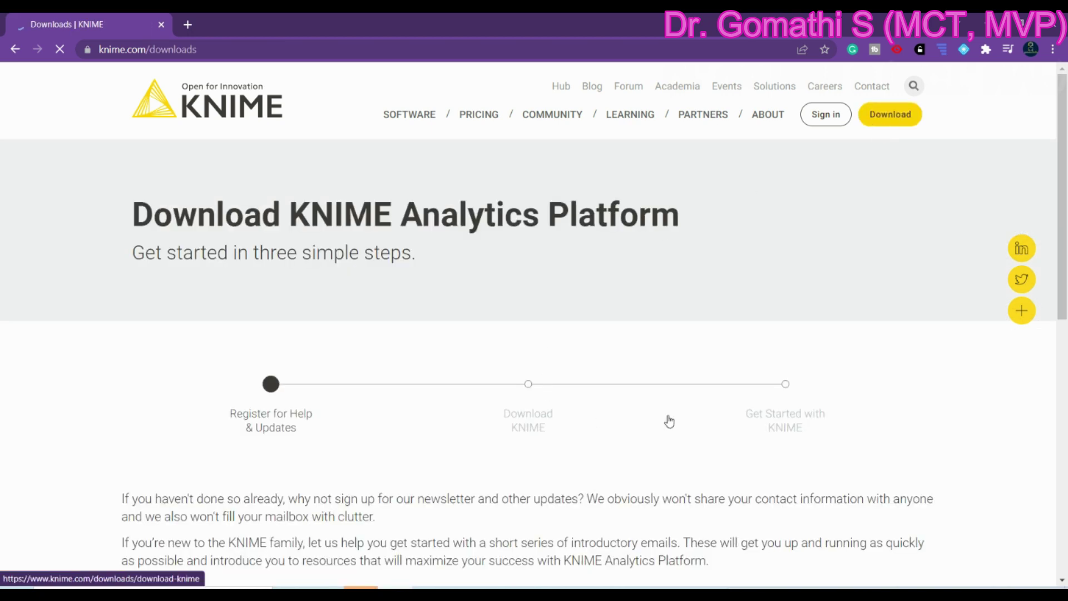
{"action": "scroll", "coordinate": [688, 420], "scroll_direction": "down", "scroll_amount": 5}
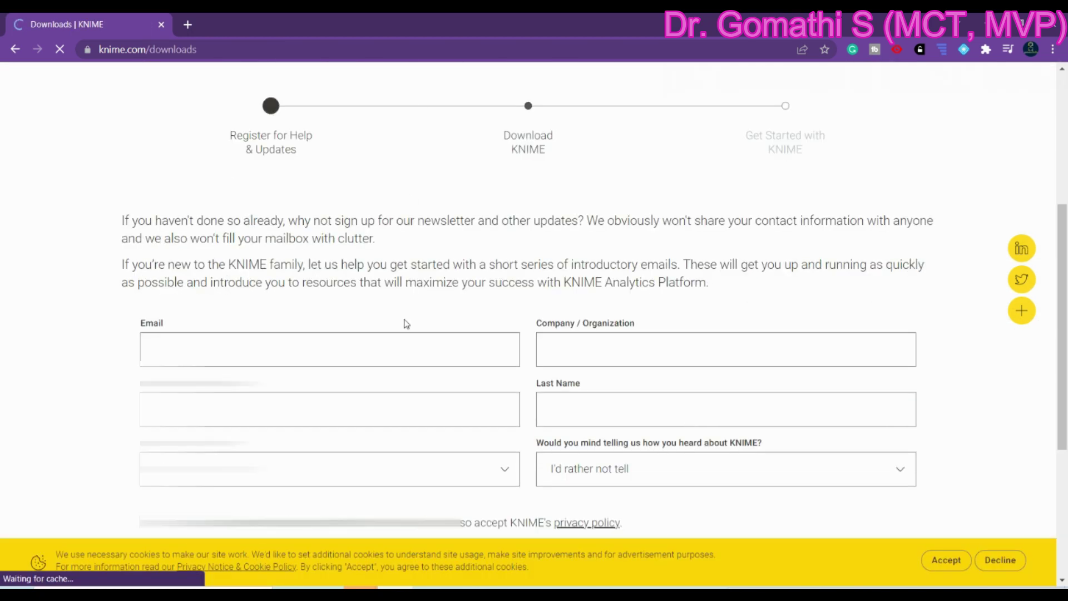
{"action": "left_click", "coordinate": [315, 351]}
{"action": "left_click", "coordinate": [239, 385]}
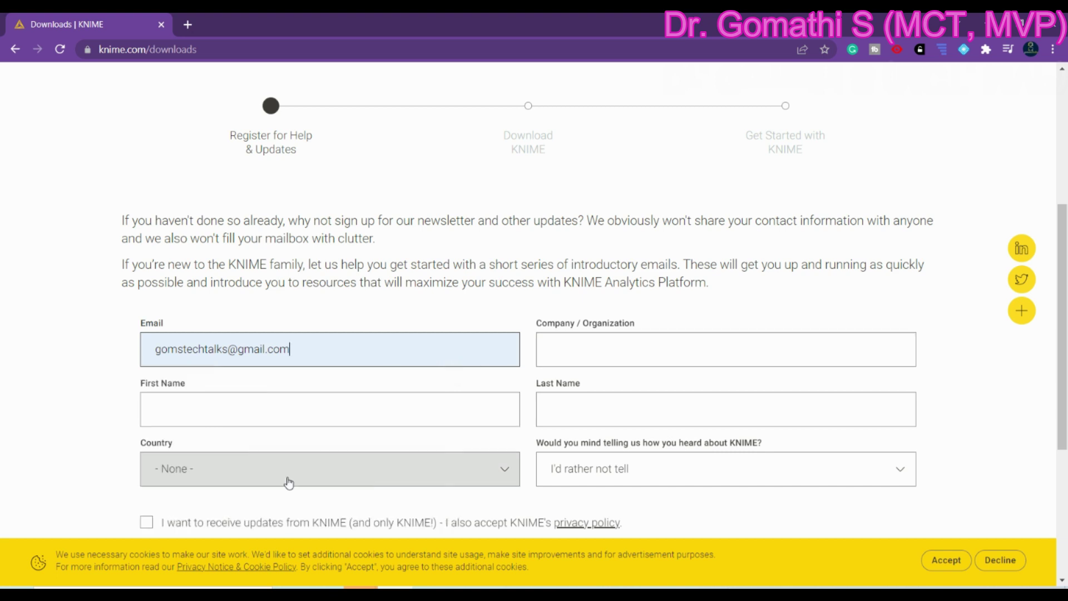
- Enter the contact's first name and move on to the company field
{"action": "left_click", "coordinate": [329, 409]}
{"action": "type", "text": "Gomathi"}
{"action": "key", "text": "Tab"}
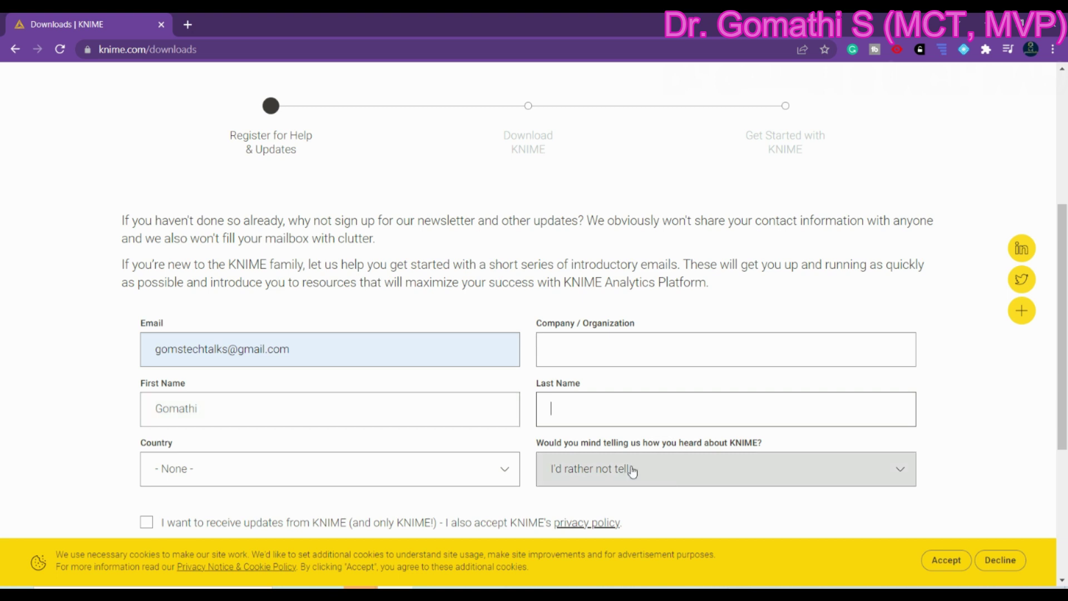
{"action": "left_click", "coordinate": [596, 359]}
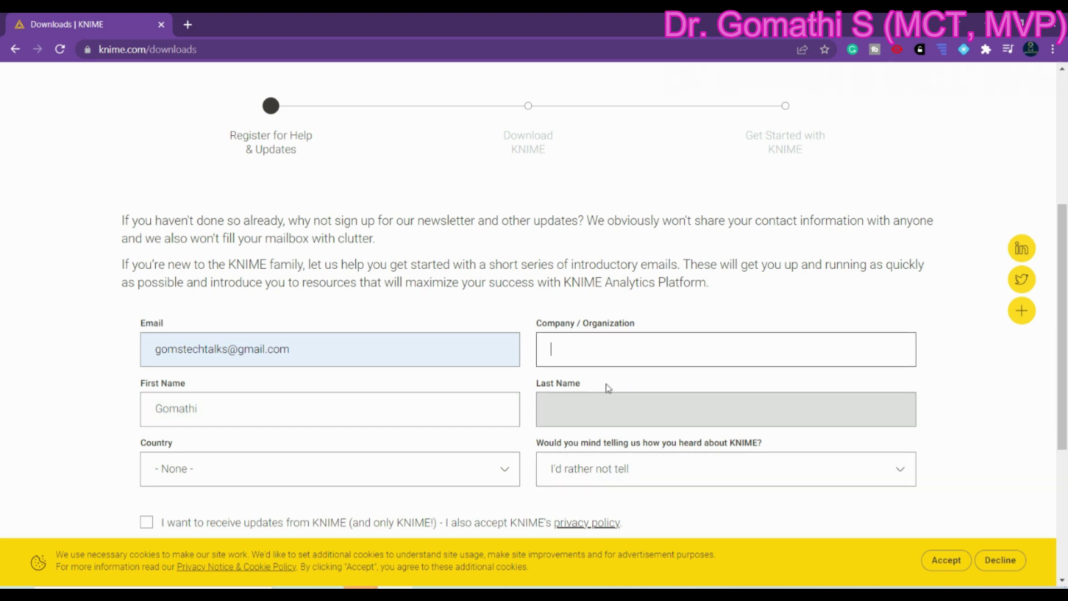
- Set the country to India, replacing the Albania picked by mistake
{"action": "left_click", "coordinate": [269, 480]}
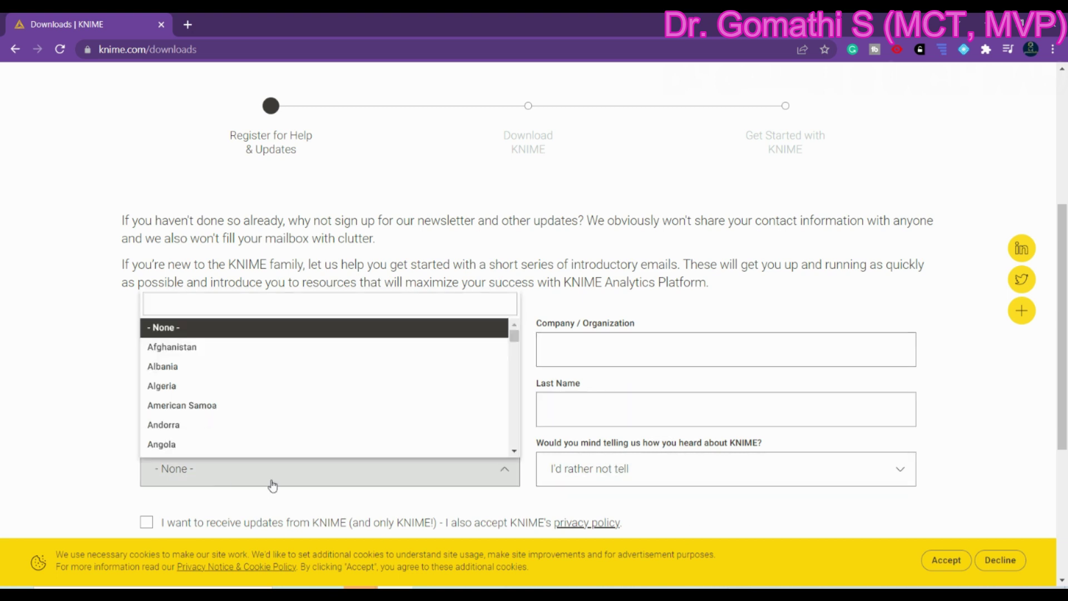
{"action": "left_click", "coordinate": [202, 370]}
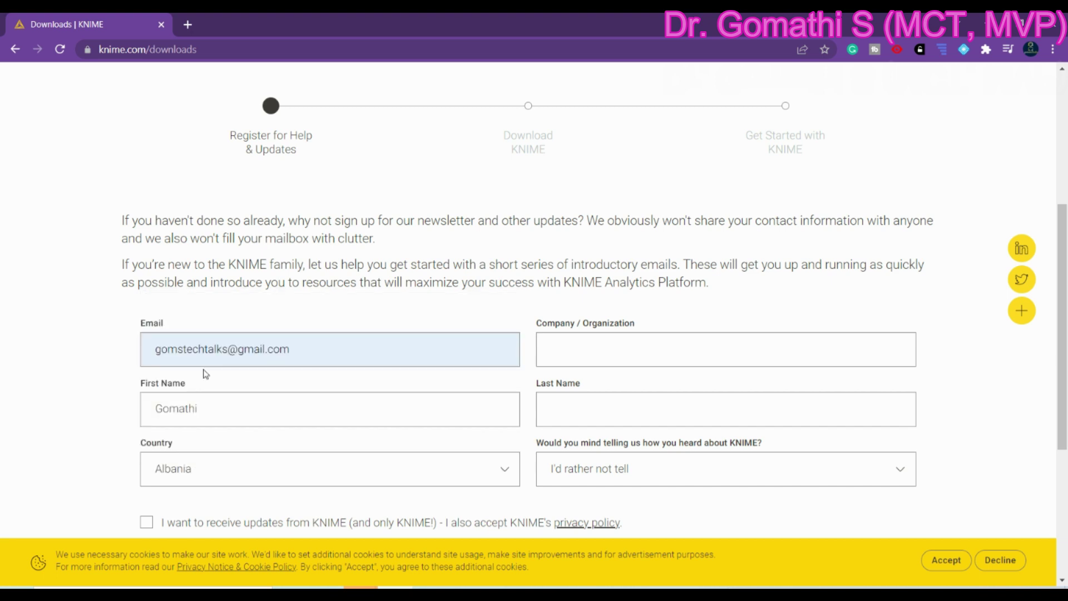
{"action": "left_click", "coordinate": [176, 478]}
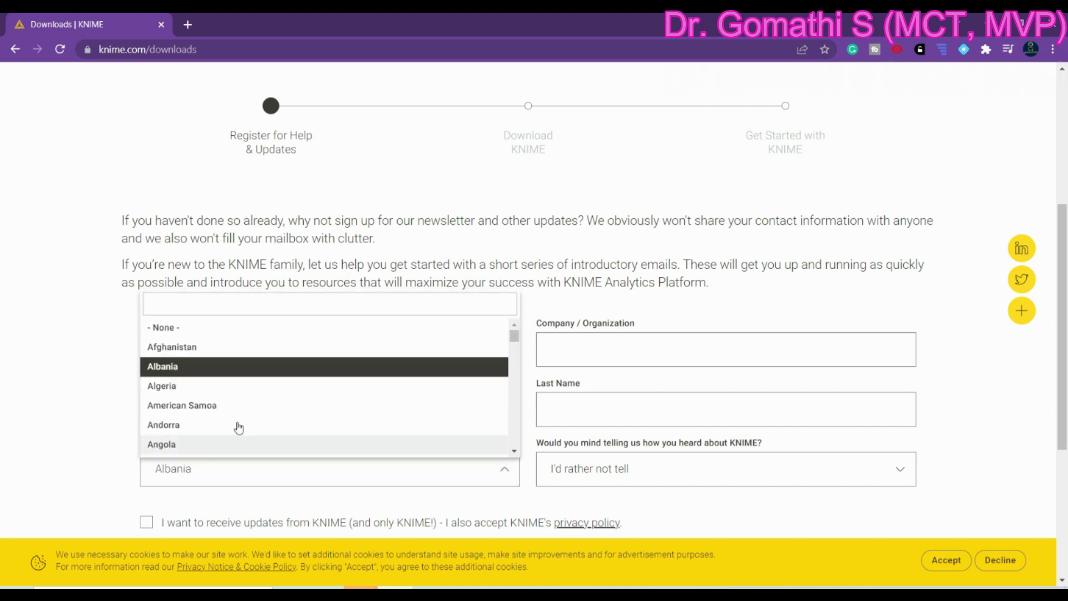
{"action": "scroll", "coordinate": [245, 420], "scroll_direction": "down", "scroll_amount": 5}
{"action": "scroll", "coordinate": [245, 420], "scroll_direction": "down", "scroll_amount": 2}
{"action": "left_click", "coordinate": [227, 307]}
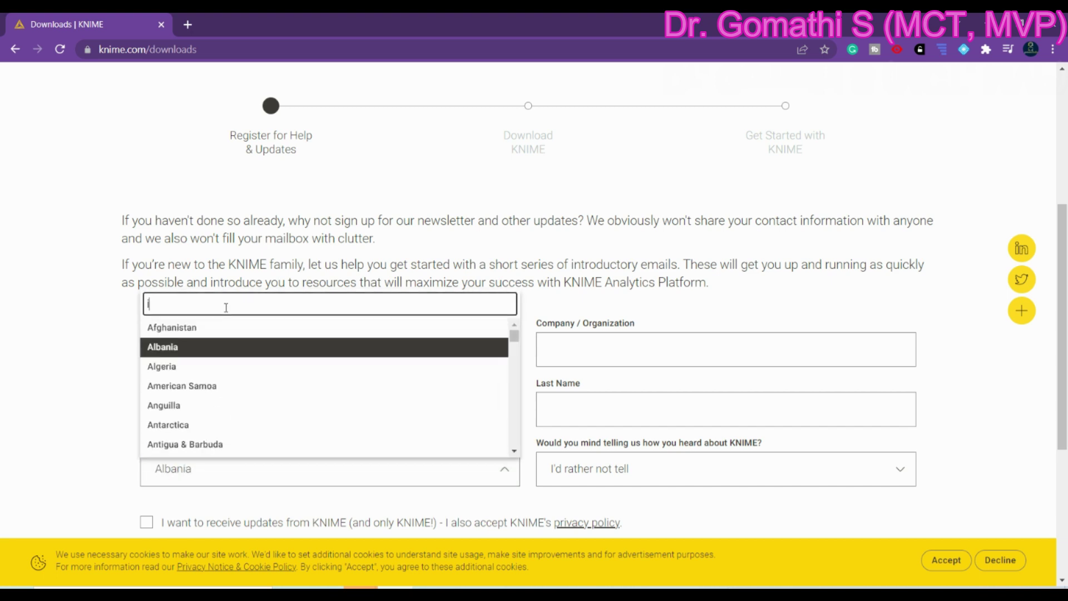
{"action": "type", "text": "ind"}
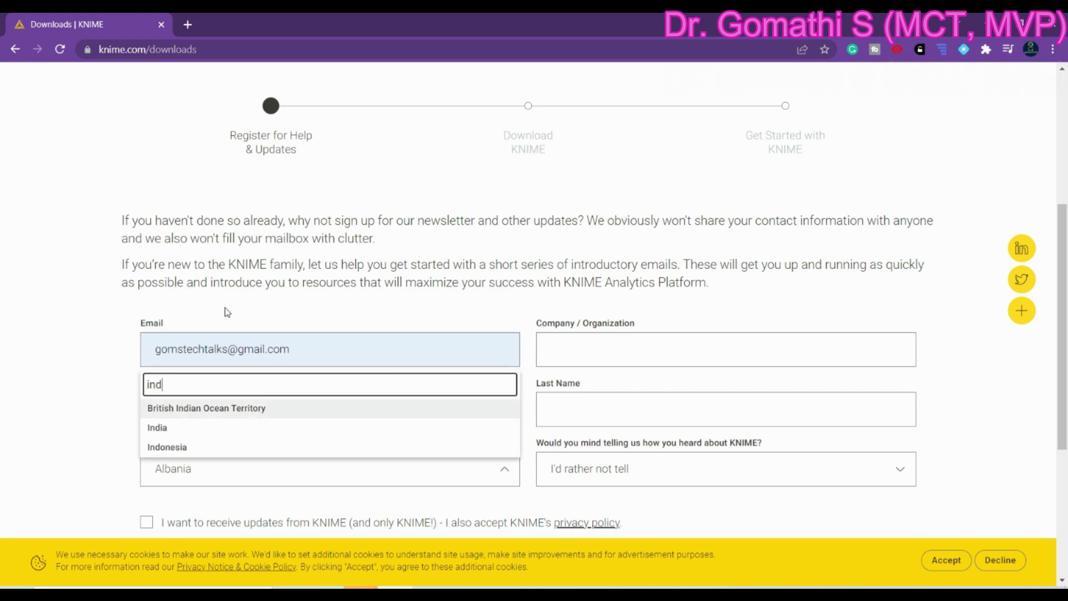
{"action": "left_click", "coordinate": [167, 429]}
- Enter the last name, choose 'Searching the internet', accept updates consent, and submit
{"action": "left_click", "coordinate": [615, 413]}
{"action": "type", "text": "S"}
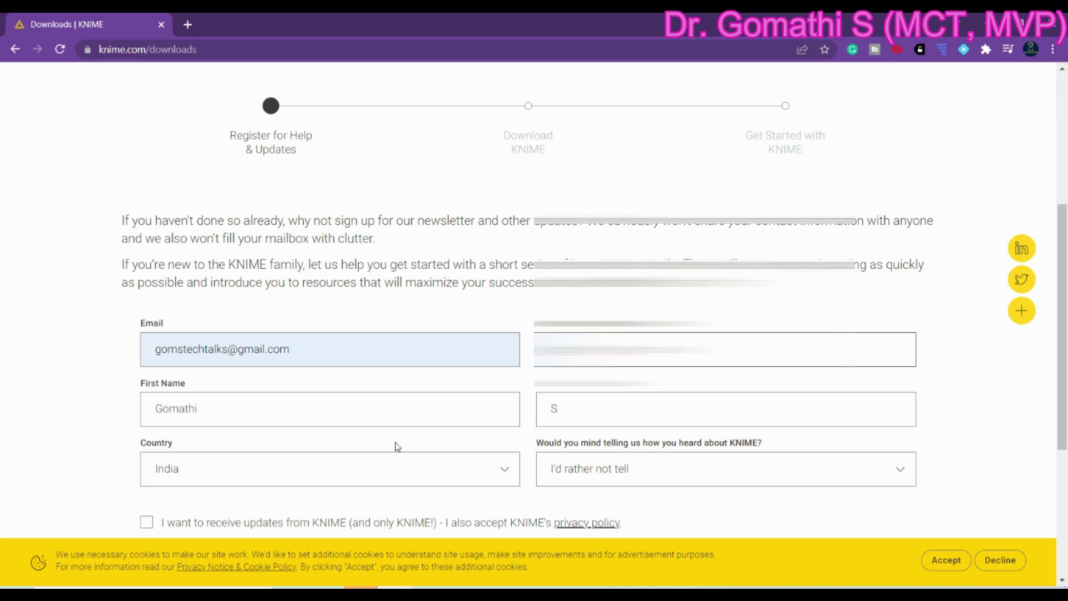
{"action": "scroll", "coordinate": [327, 422], "scroll_direction": "down", "scroll_amount": 1}
{"action": "left_click", "coordinate": [638, 419]}
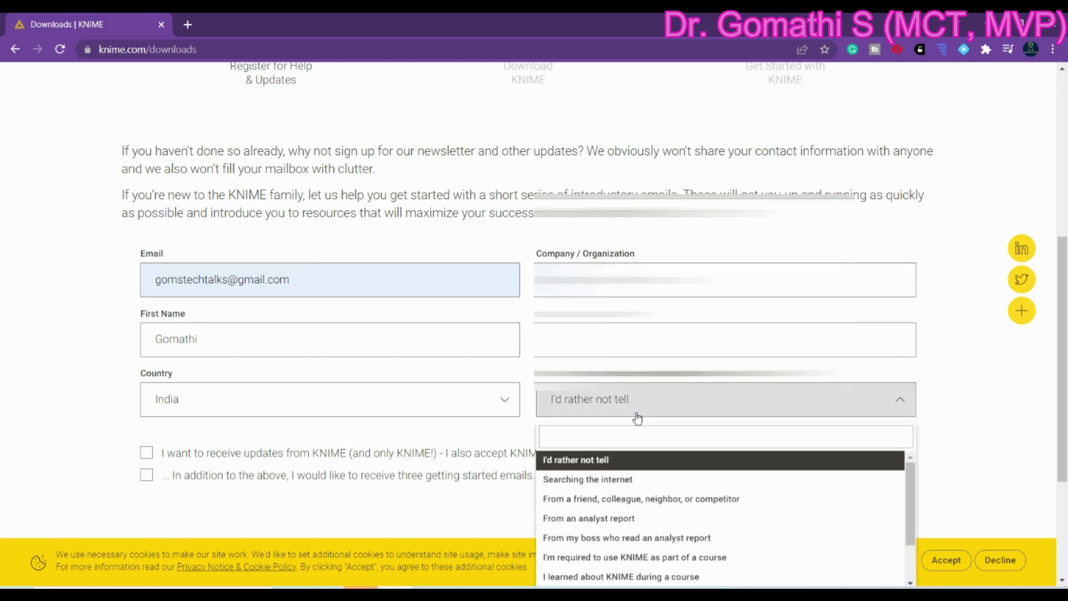
{"action": "scroll", "coordinate": [957, 412], "scroll_direction": "down", "scroll_amount": 1}
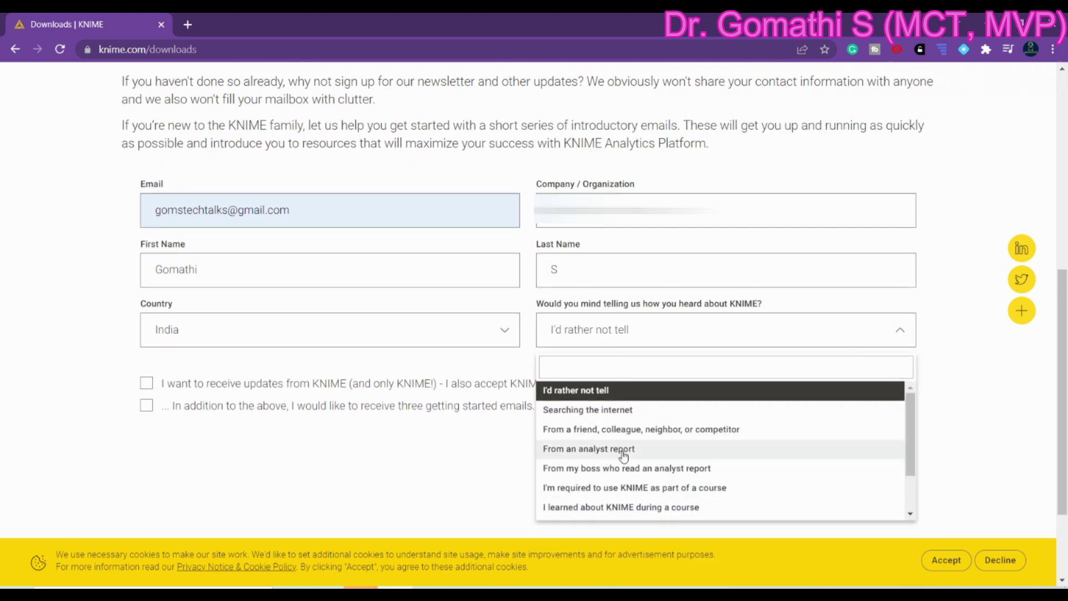
{"action": "left_click", "coordinate": [612, 418]}
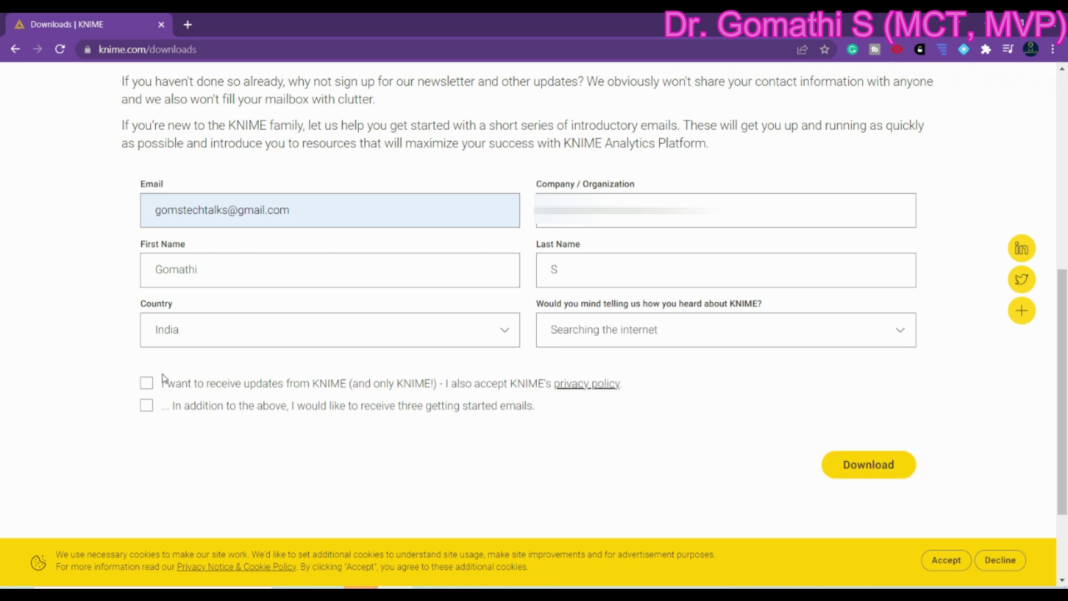
{"action": "left_click", "coordinate": [148, 383]}
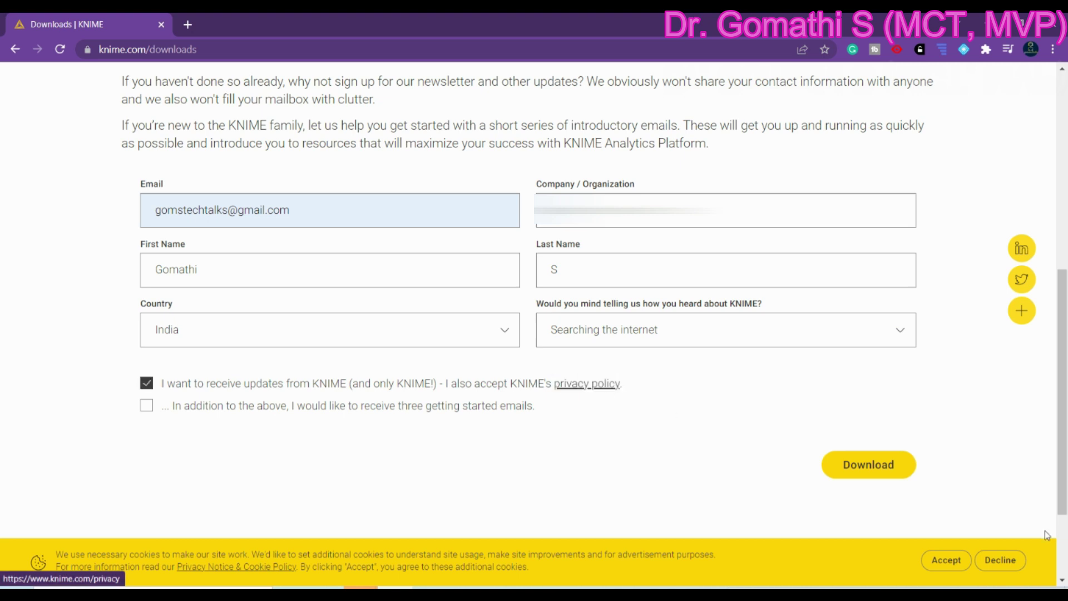
{"action": "left_click", "coordinate": [851, 474]}
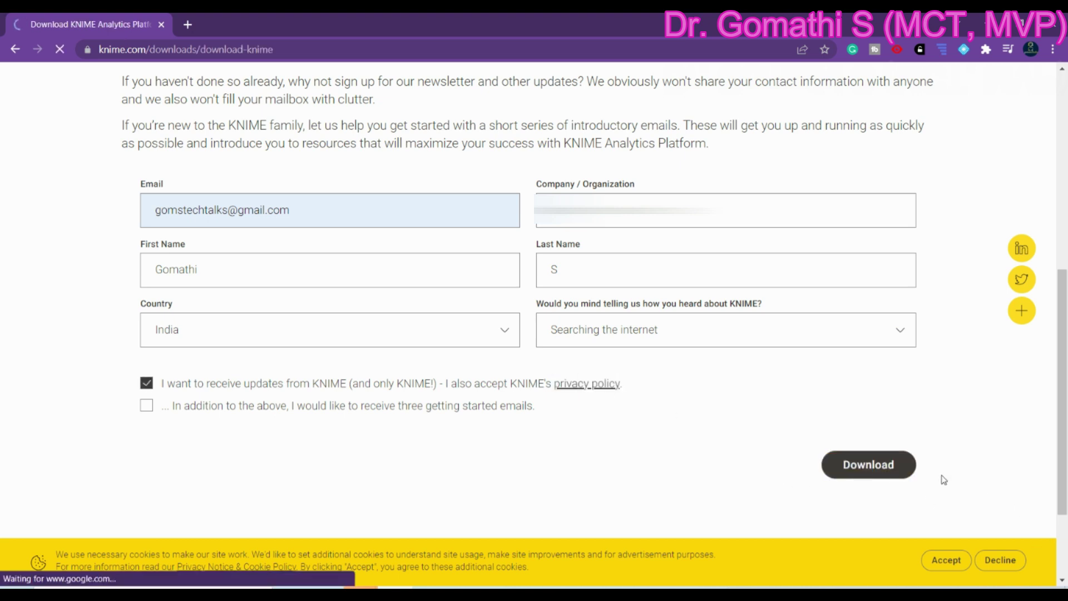
{"action": "scroll", "coordinate": [713, 461], "scroll_direction": "down", "scroll_amount": 9}
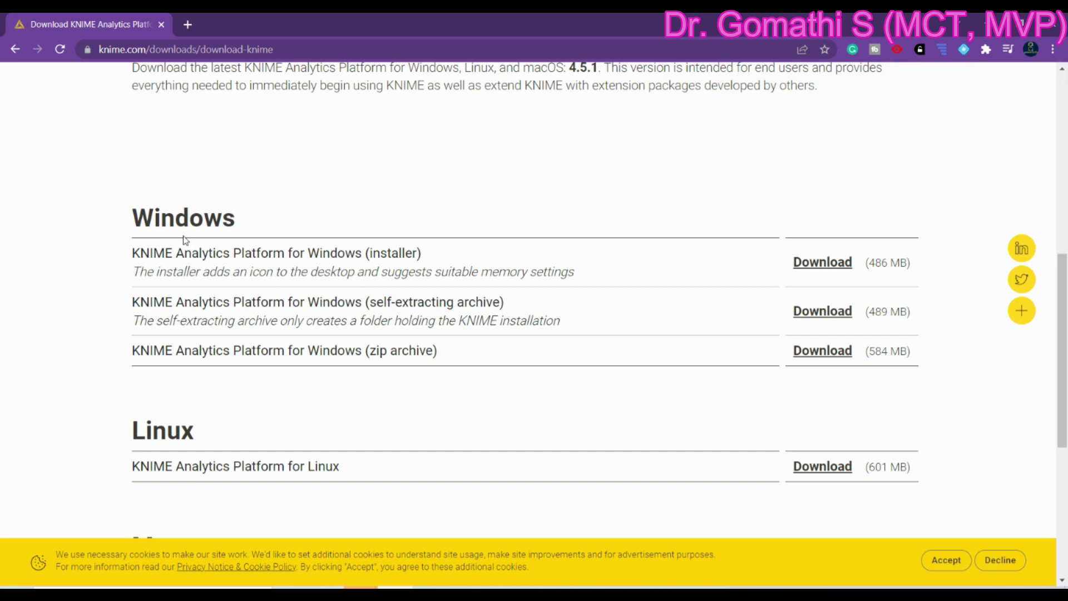
{"action": "scroll", "coordinate": [289, 304], "scroll_direction": "down", "scroll_amount": 4}
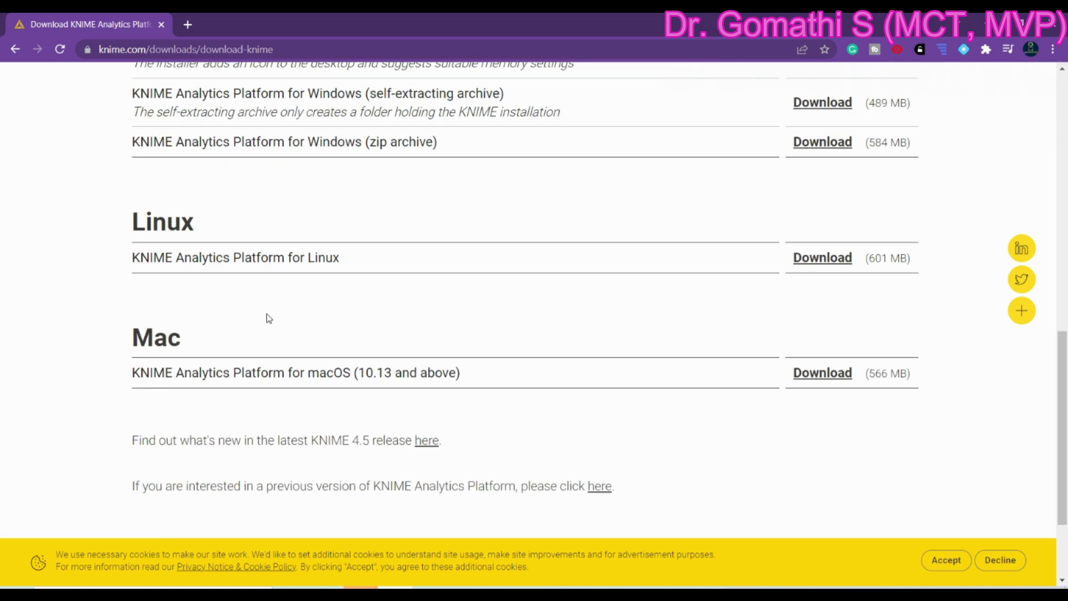
{"action": "scroll", "coordinate": [410, 356], "scroll_direction": "up", "scroll_amount": 3}
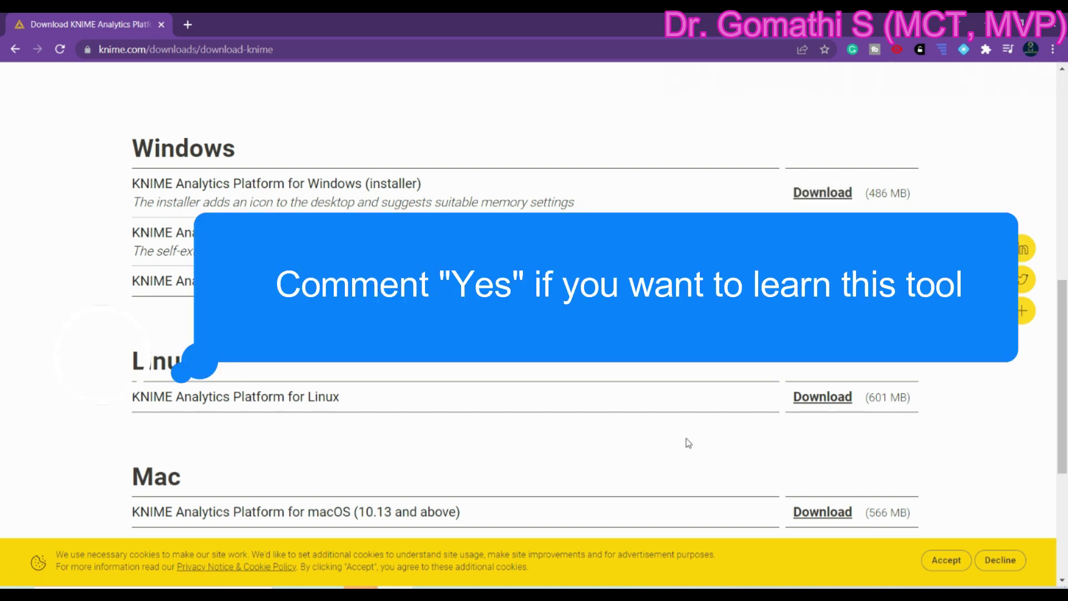
{"action": "scroll", "coordinate": [762, 412], "scroll_direction": "down", "scroll_amount": 1}
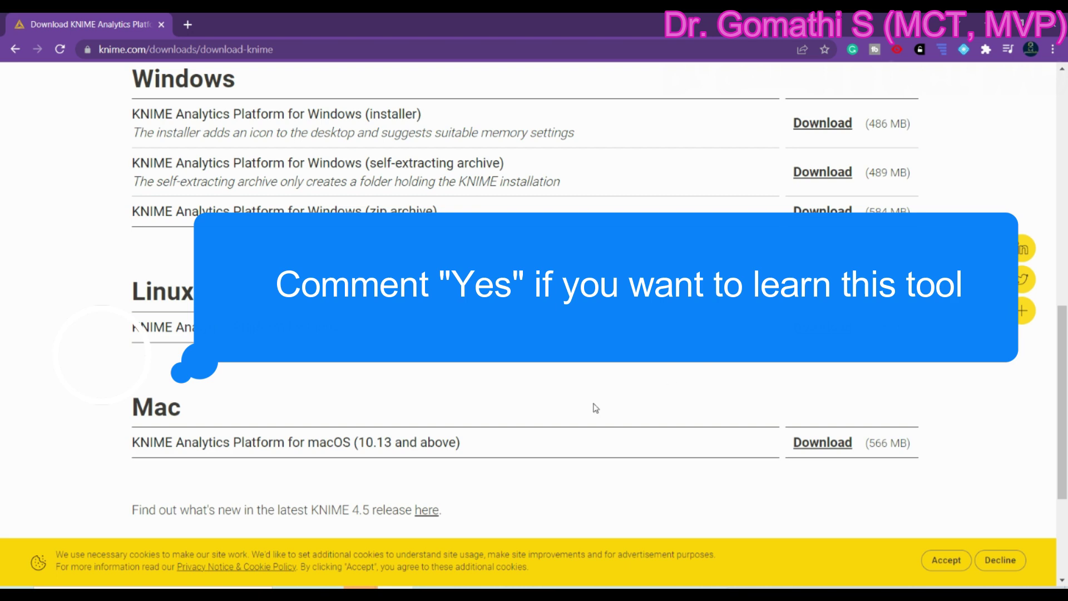
{"action": "scroll", "coordinate": [1050, 440], "scroll_direction": "down", "scroll_amount": 3}
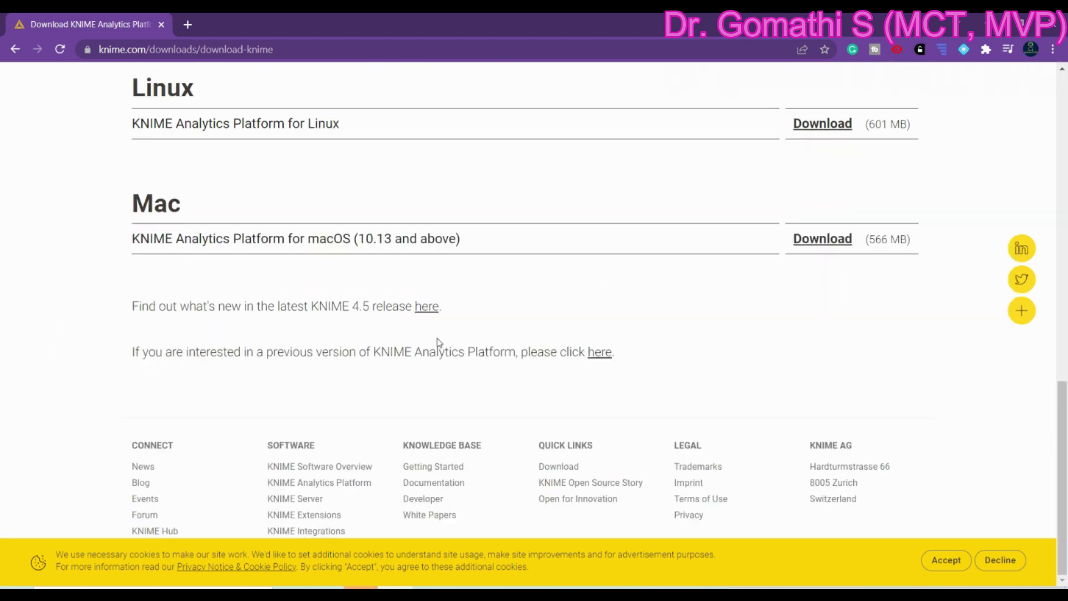
{"action": "scroll", "coordinate": [618, 291], "scroll_direction": "up", "scroll_amount": 5}
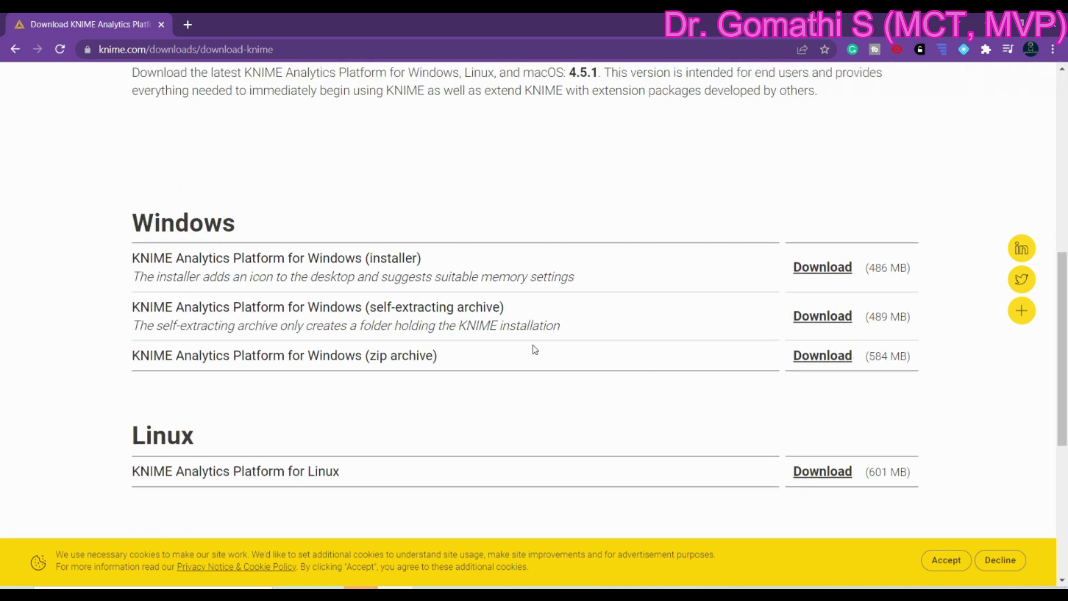
- Accept the privacy policy and terms for the Windows 64 Bit installer download
{"action": "left_click", "coordinate": [817, 270]}
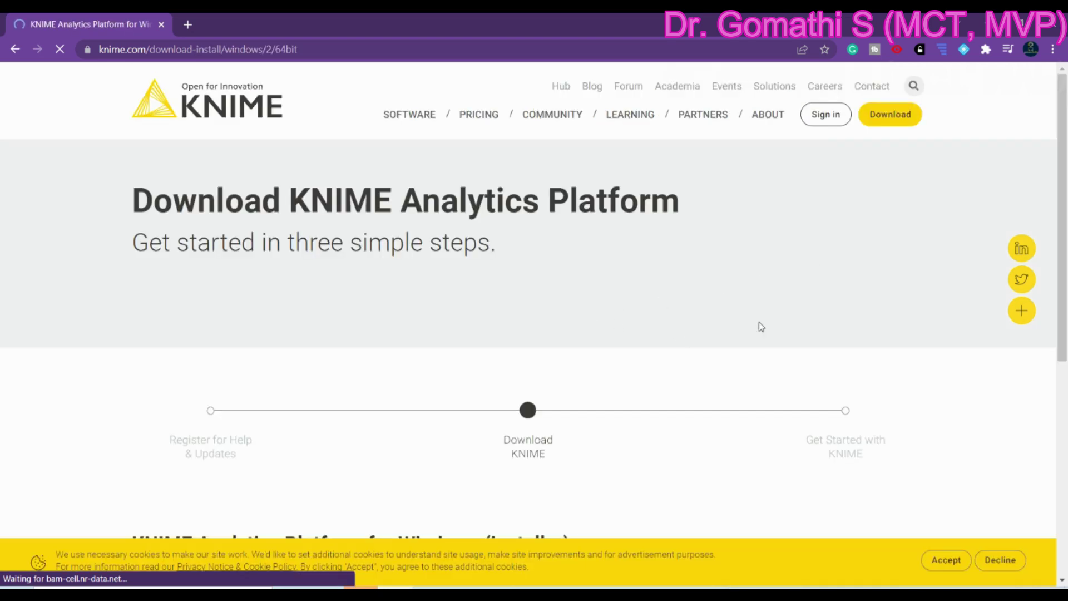
{"action": "scroll", "coordinate": [759, 321], "scroll_direction": "down", "scroll_amount": 5}
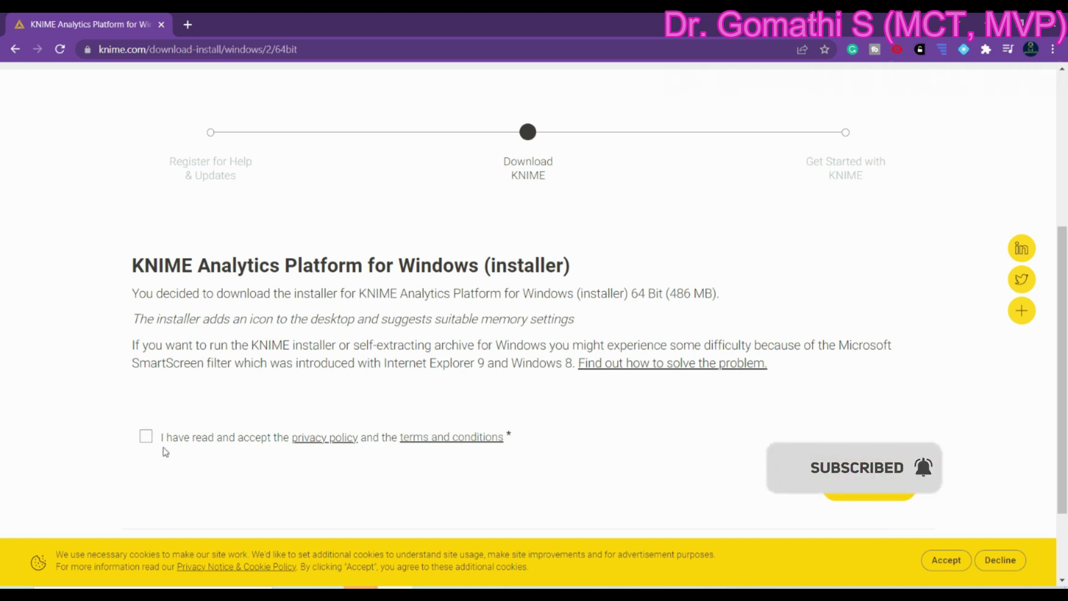
{"action": "left_click", "coordinate": [143, 441]}
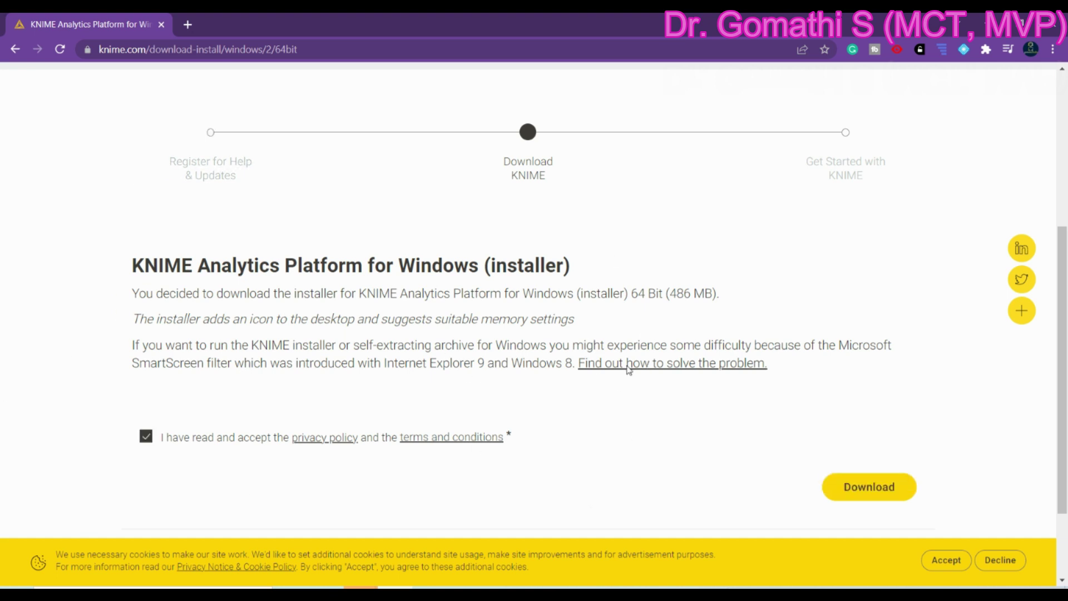
{"action": "left_click_drag", "start_coordinate": [632, 293], "coordinate": [663, 293]}
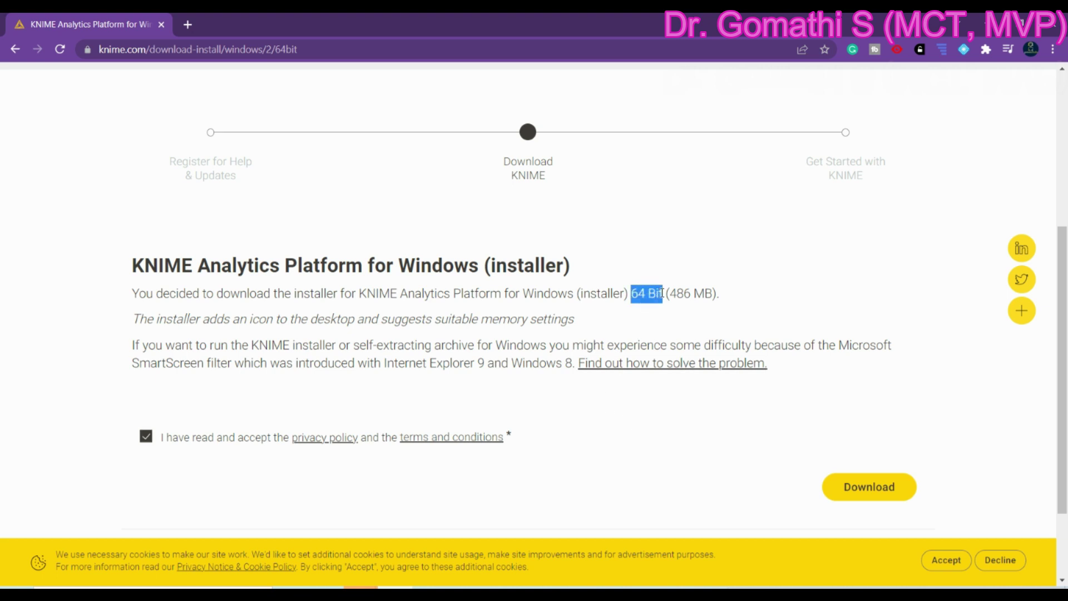
- Download the KNIME 4.5.1 64-bit installer into D:\Software
{"action": "left_click", "coordinate": [891, 500]}
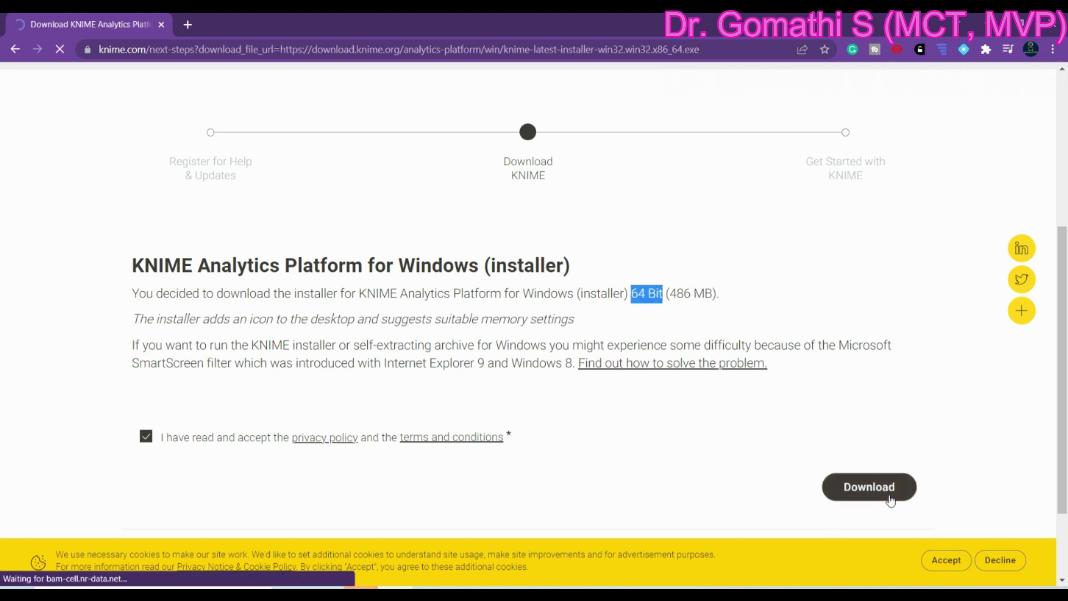
{"action": "scroll", "coordinate": [777, 437], "scroll_direction": "down", "scroll_amount": 6}
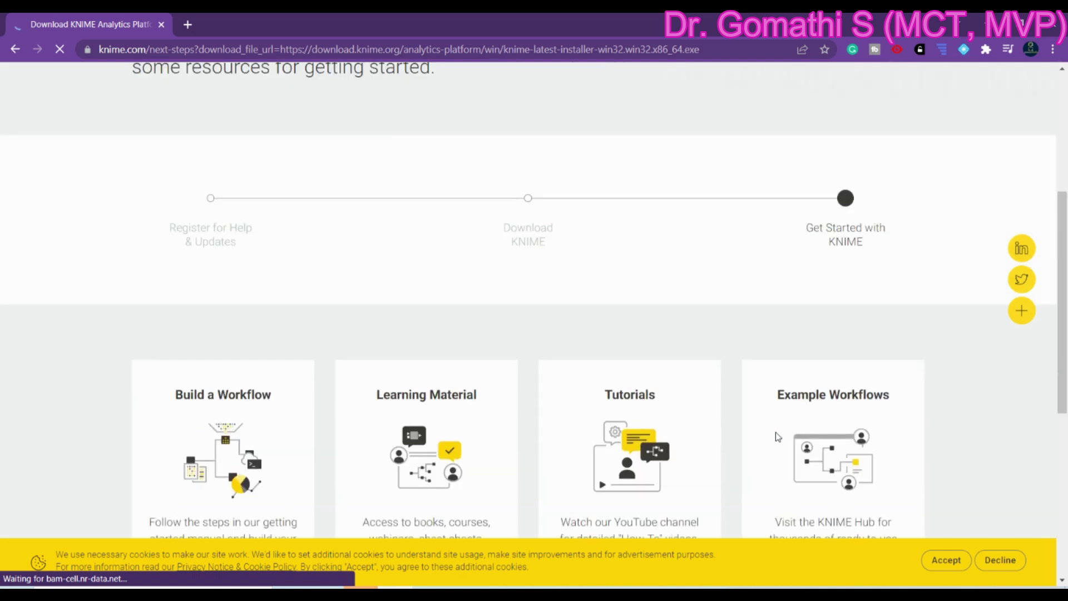
{"action": "scroll", "coordinate": [777, 437], "scroll_direction": "up", "scroll_amount": 5}
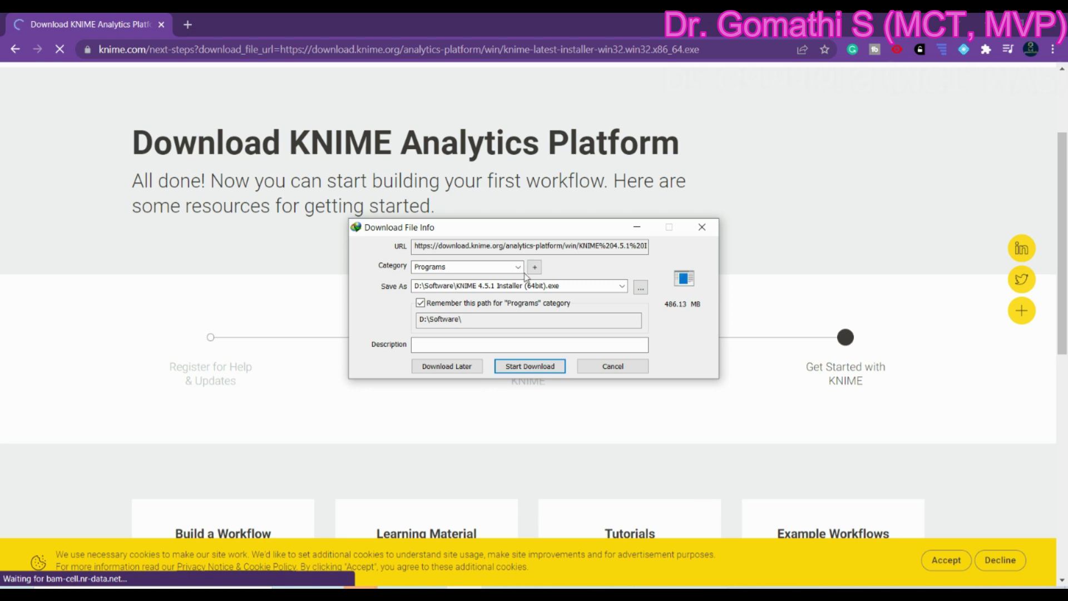
{"action": "left_click", "coordinate": [543, 367]}
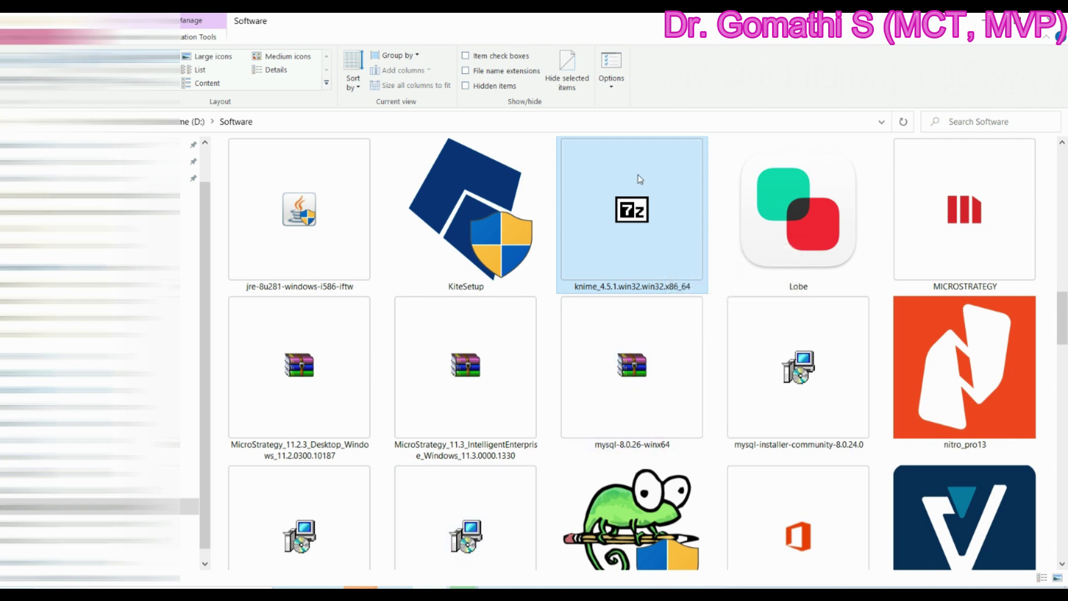
- Run the KNIME 4.5.1 Installer (64bit) from the D:\Software folder
{"action": "mouse_move", "coordinate": [640, 179]}
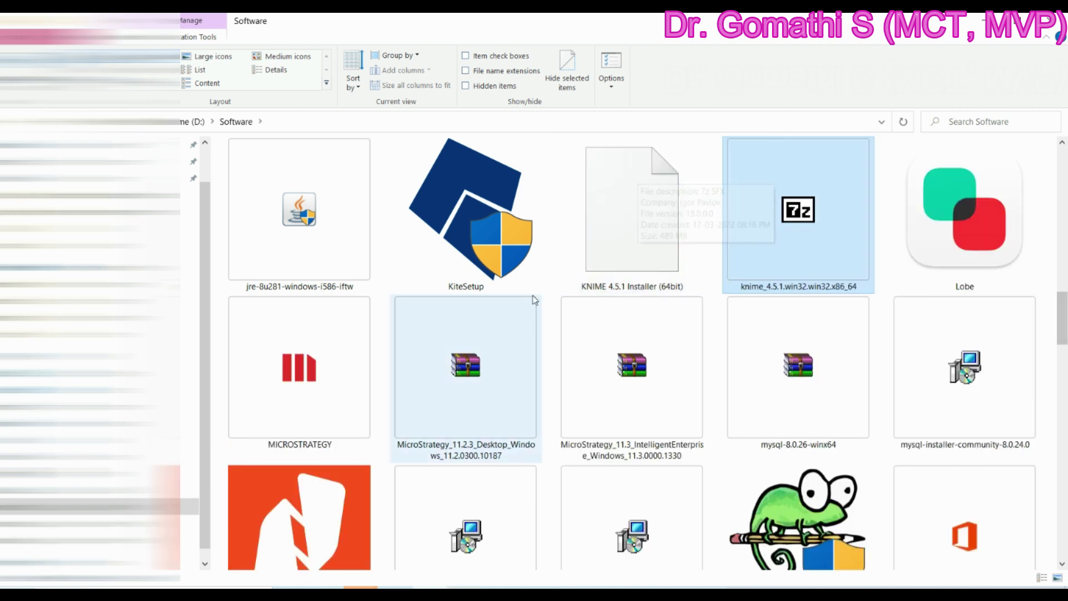
{"action": "left_click", "coordinate": [649, 253]}
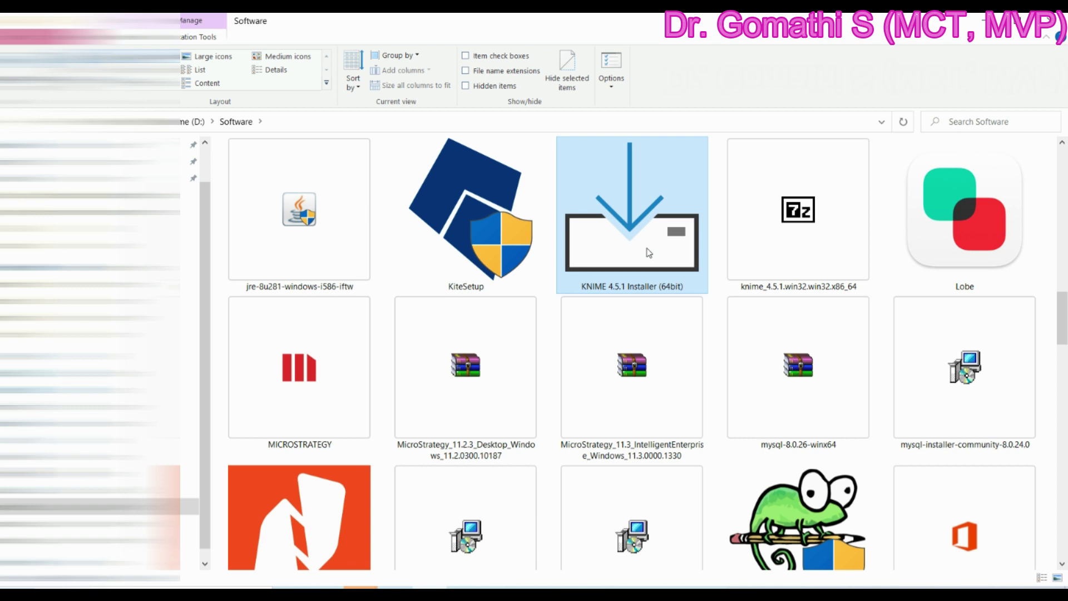
{"action": "double_click", "coordinate": [649, 253]}
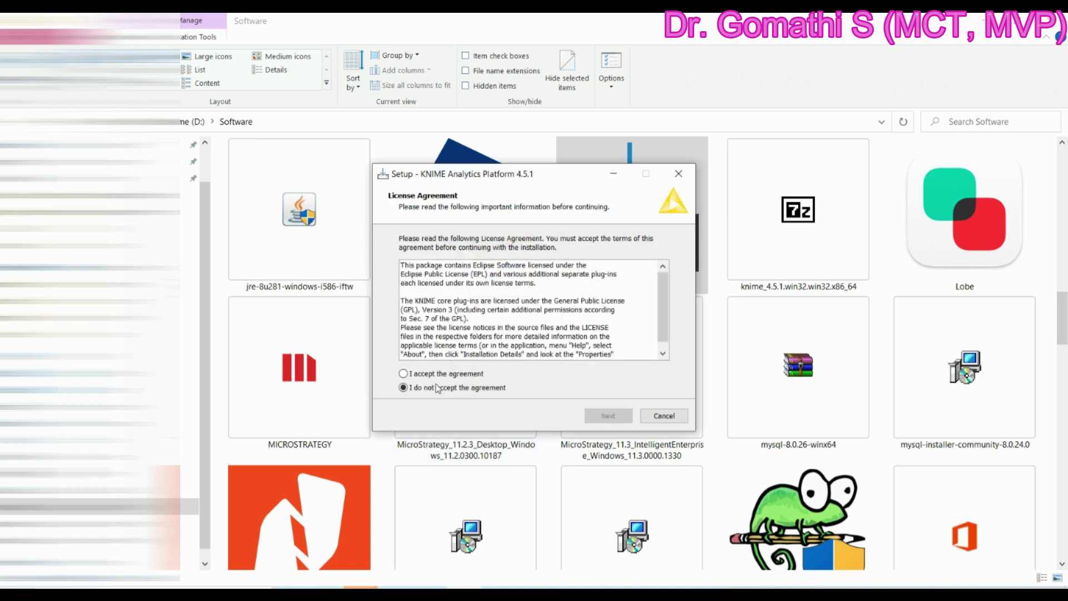
- Accept the licence and keep C:\Program Files\KNIME as the installation folder
{"action": "left_click", "coordinate": [438, 374]}
{"action": "left_click", "coordinate": [617, 419]}
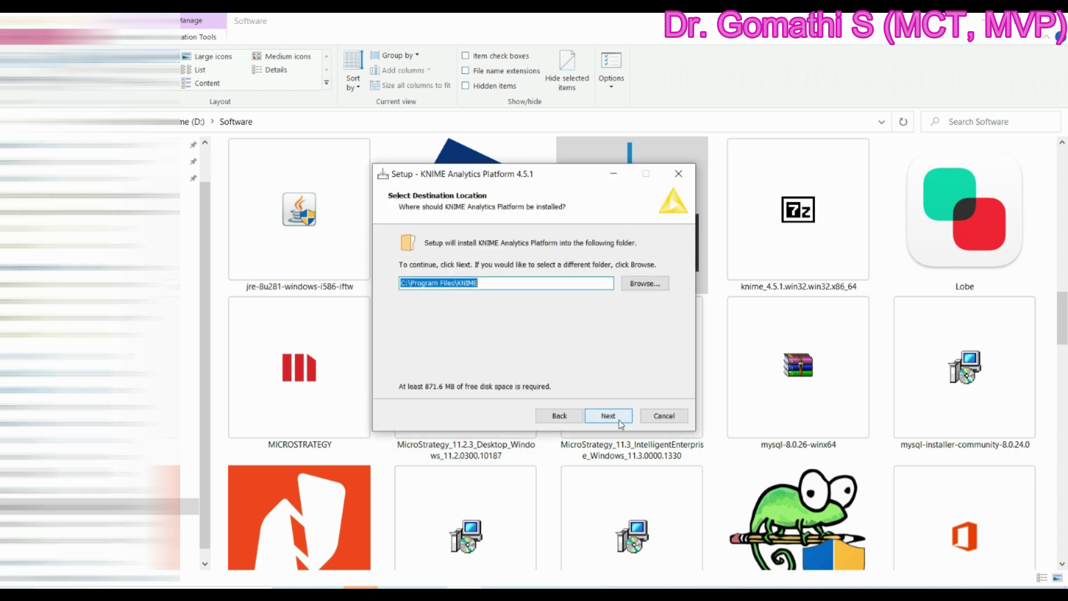
{"action": "left_click", "coordinate": [645, 290]}
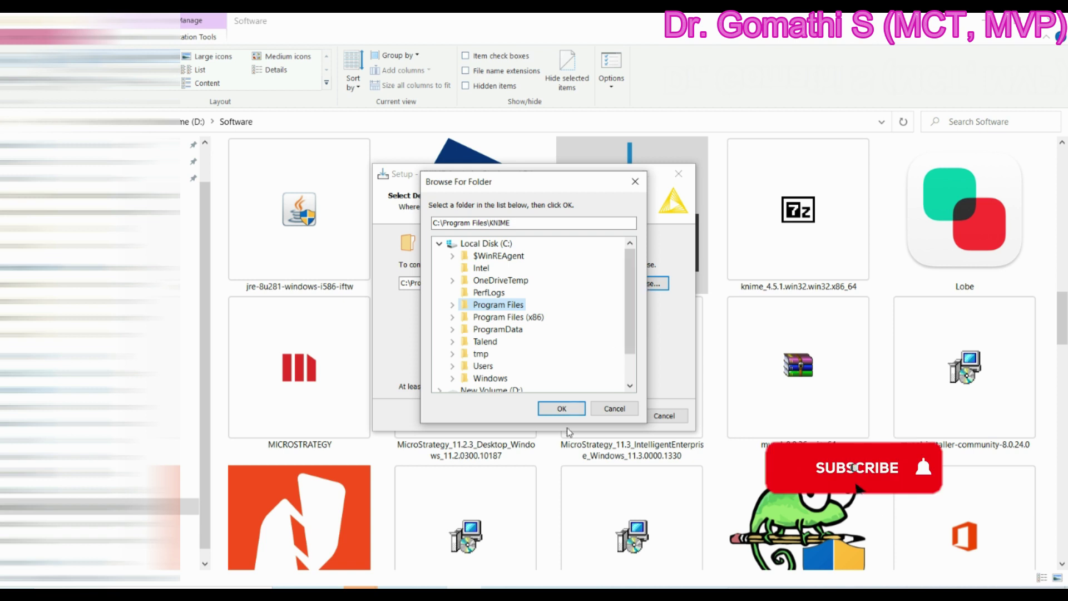
{"action": "left_click", "coordinate": [571, 410]}
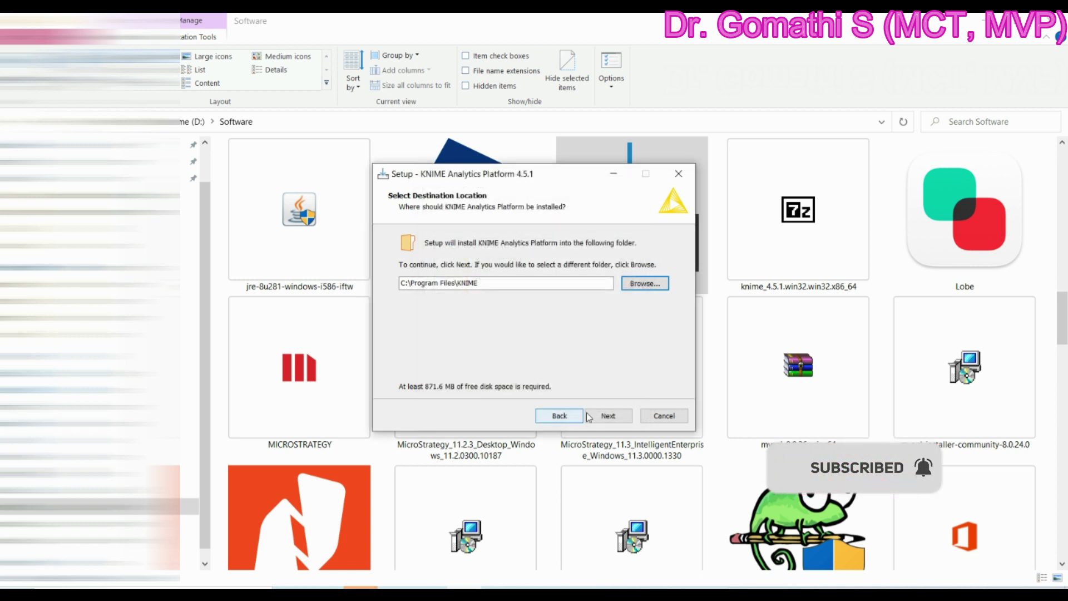
- Keep the KNIME Start Menu folder, desktop shortcut and 6099 MB memory, then install
{"action": "left_click", "coordinate": [604, 416]}
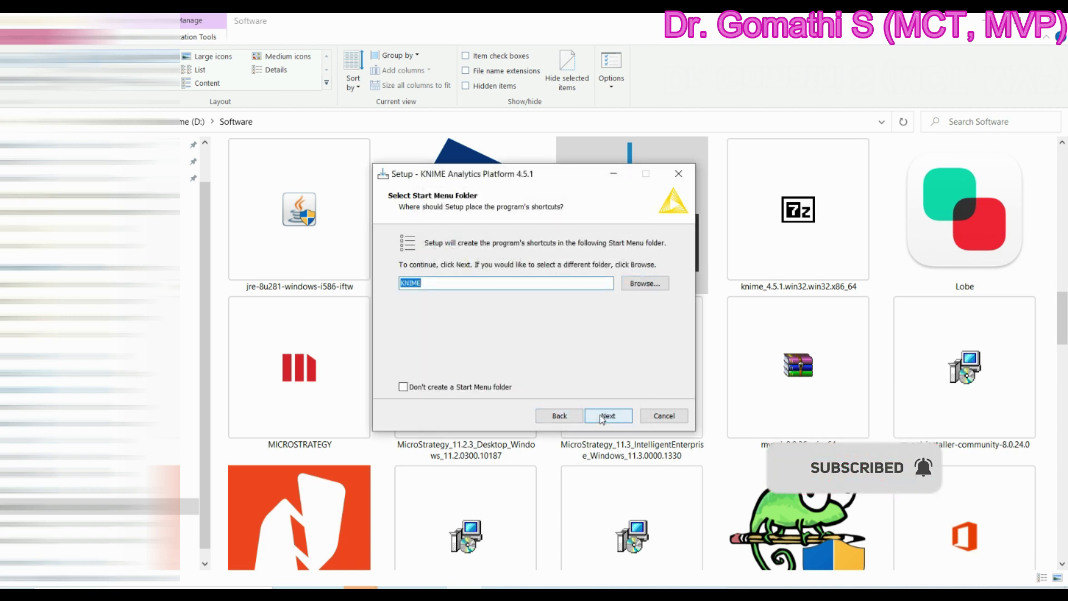
{"action": "left_click", "coordinate": [606, 416]}
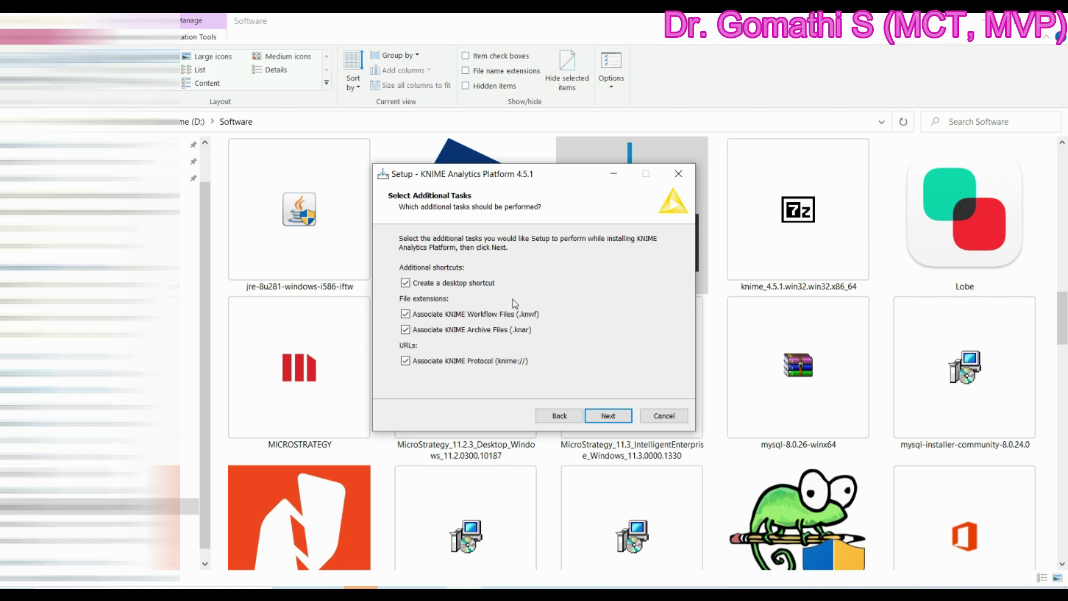
{"action": "left_click", "coordinate": [608, 417]}
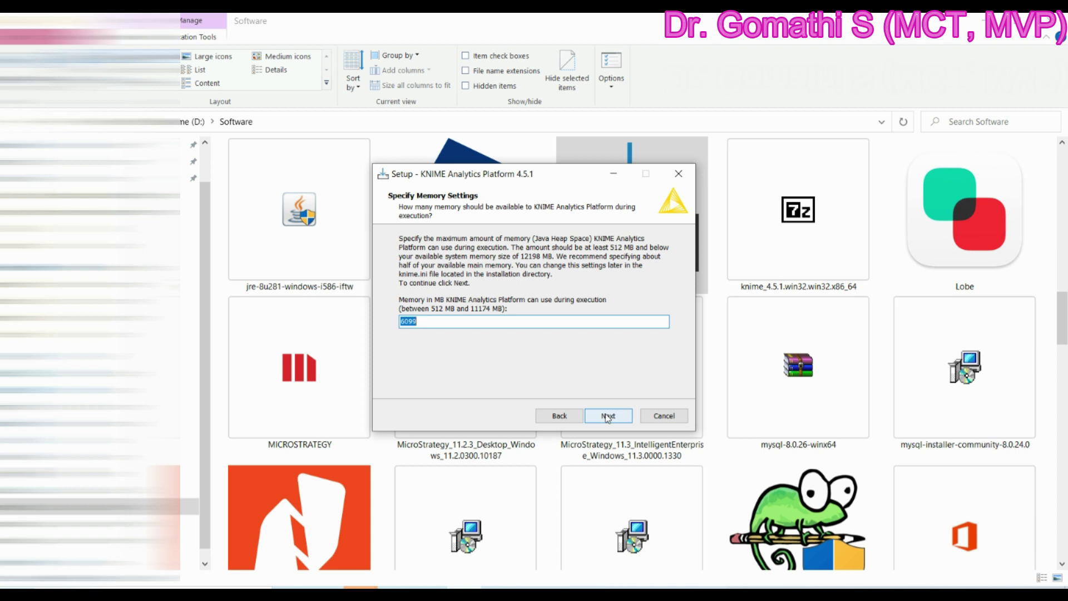
{"action": "left_click", "coordinate": [607, 417]}
{"action": "left_click", "coordinate": [608, 417]}
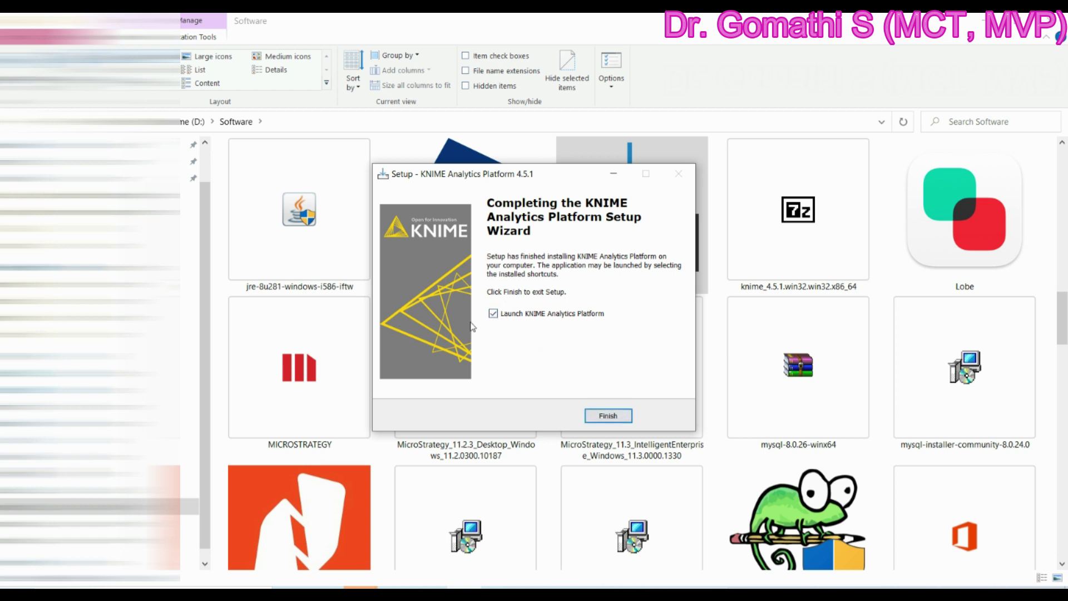
- Finish the setup with Launch KNIME Analytics Platform left ticked
{"action": "left_click", "coordinate": [607, 418]}
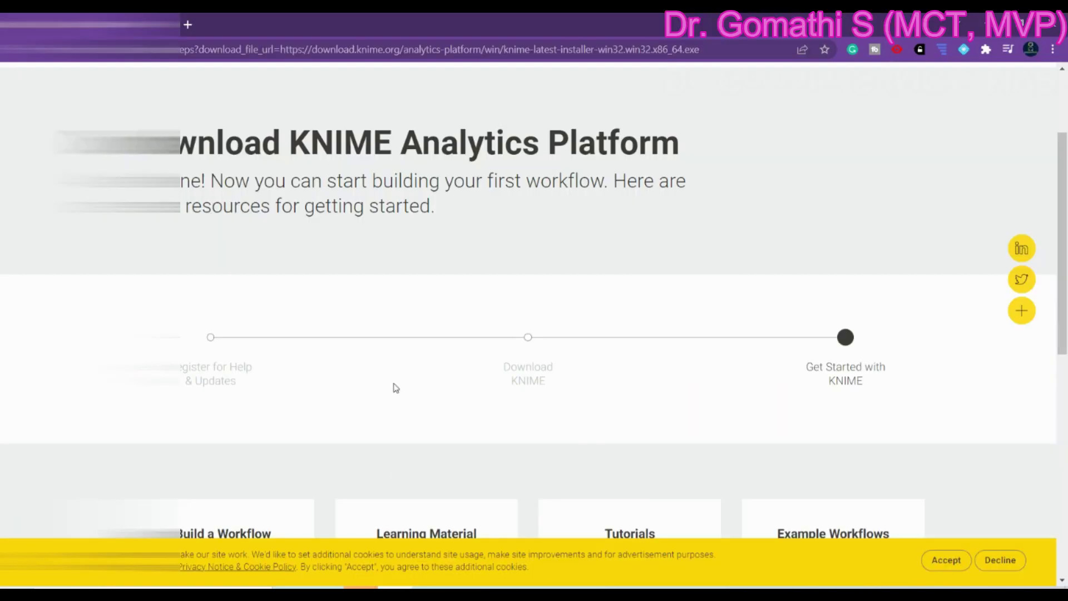
- Wait for KNIME 4.5.1 to start up and show the workspace launcher
{"action": "scroll", "coordinate": [701, 336], "scroll_direction": "down", "scroll_amount": 5}
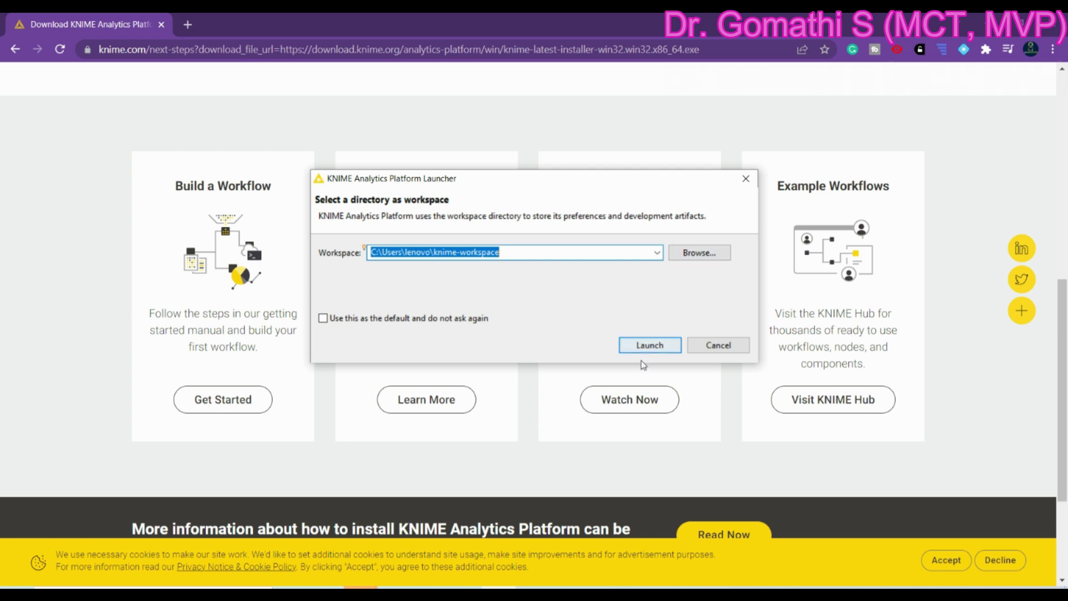
- Launch KNIME using the default knime-workspace folder
{"action": "left_click", "coordinate": [650, 346]}
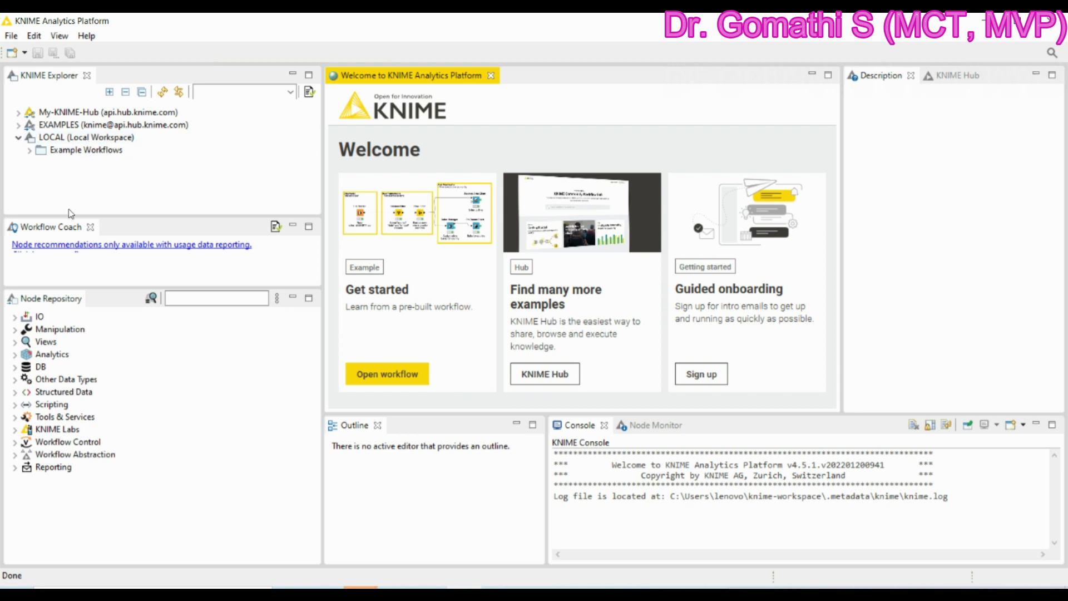
- Shrink the KNIME Explorer panel and give the Workflow Coach panel more height
{"action": "left_click", "coordinate": [43, 78]}
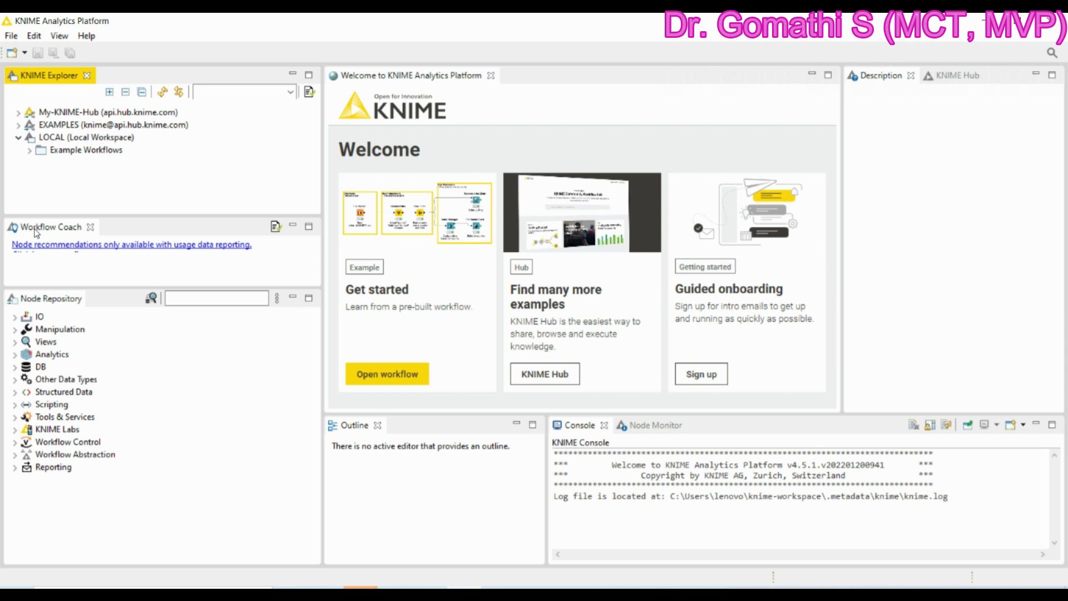
{"action": "left_click", "coordinate": [144, 223]}
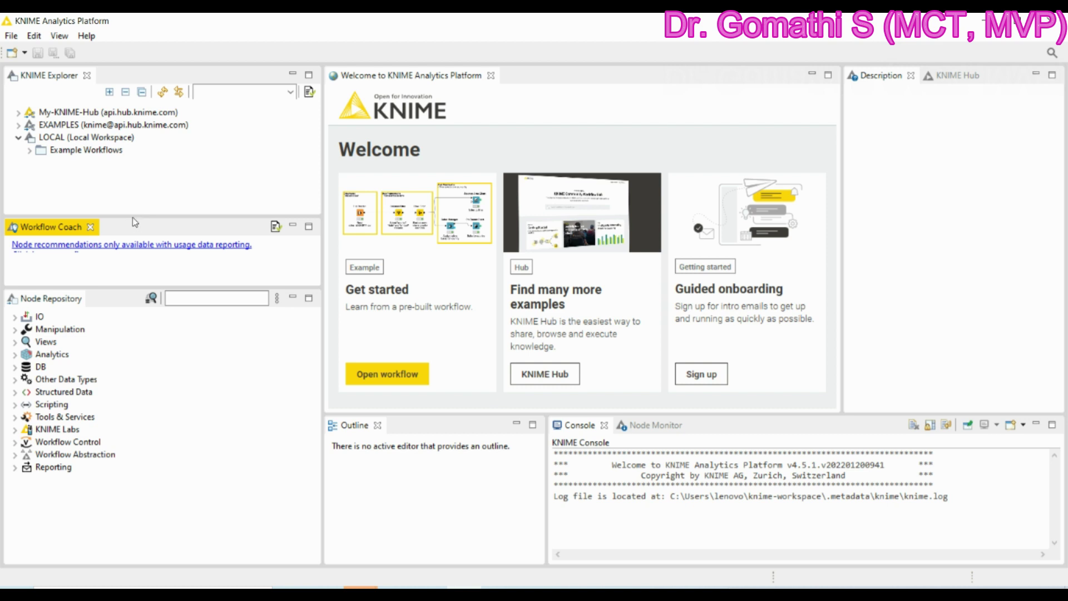
{"action": "left_click_drag", "start_coordinate": [136, 217], "coordinate": [138, 170]}
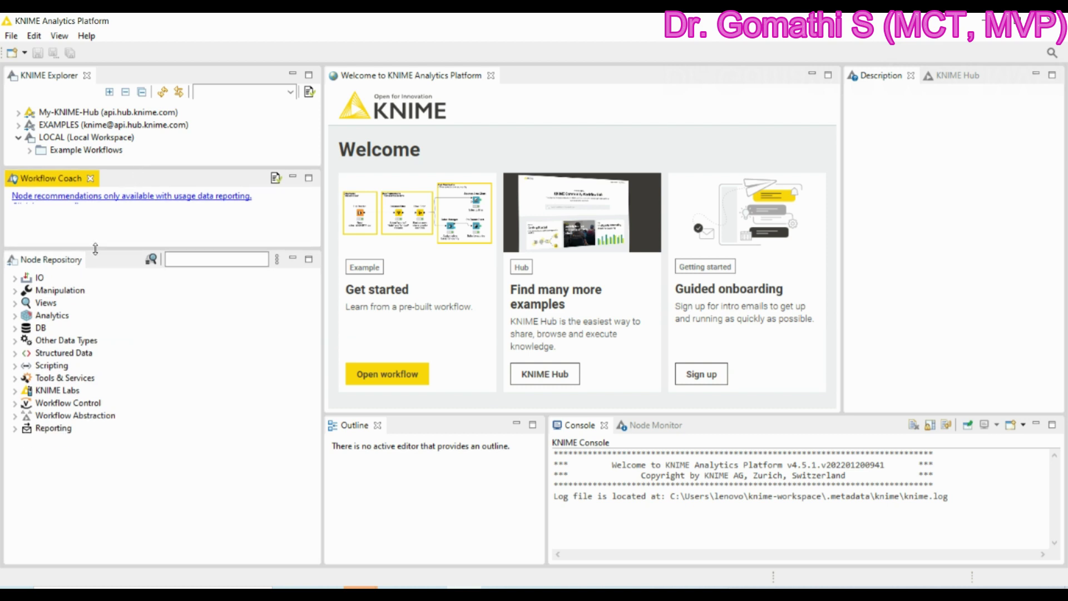
{"action": "left_click_drag", "start_coordinate": [94, 250], "coordinate": [73, 331]}
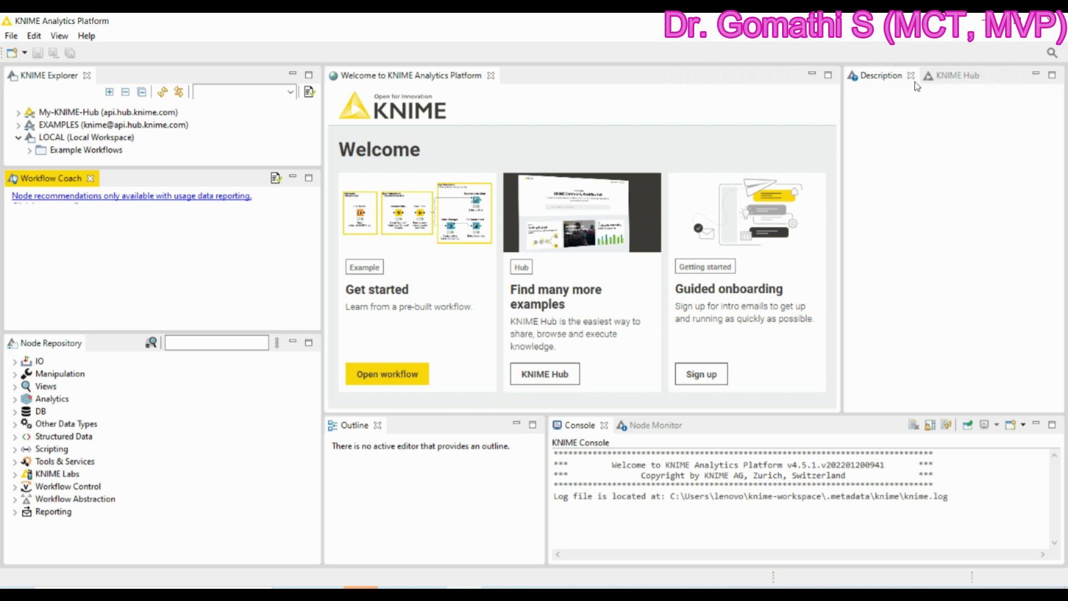
- Accept the KNIME Hub cookie notice and switch back to the Description view
{"action": "left_click", "coordinate": [972, 77]}
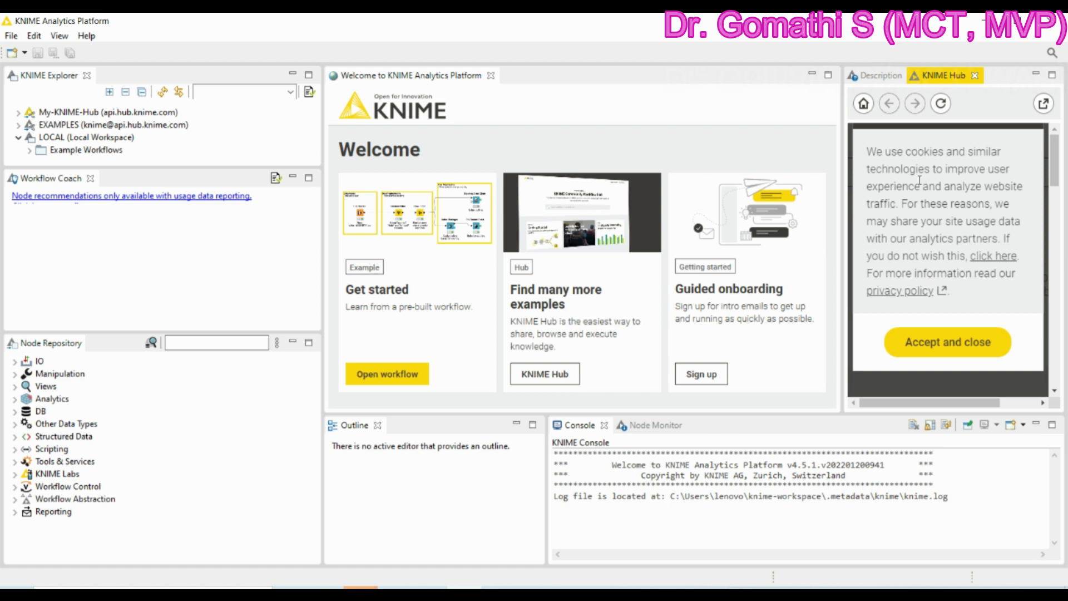
{"action": "scroll", "coordinate": [985, 259], "scroll_direction": "down", "scroll_amount": 3}
{"action": "left_click", "coordinate": [958, 342]}
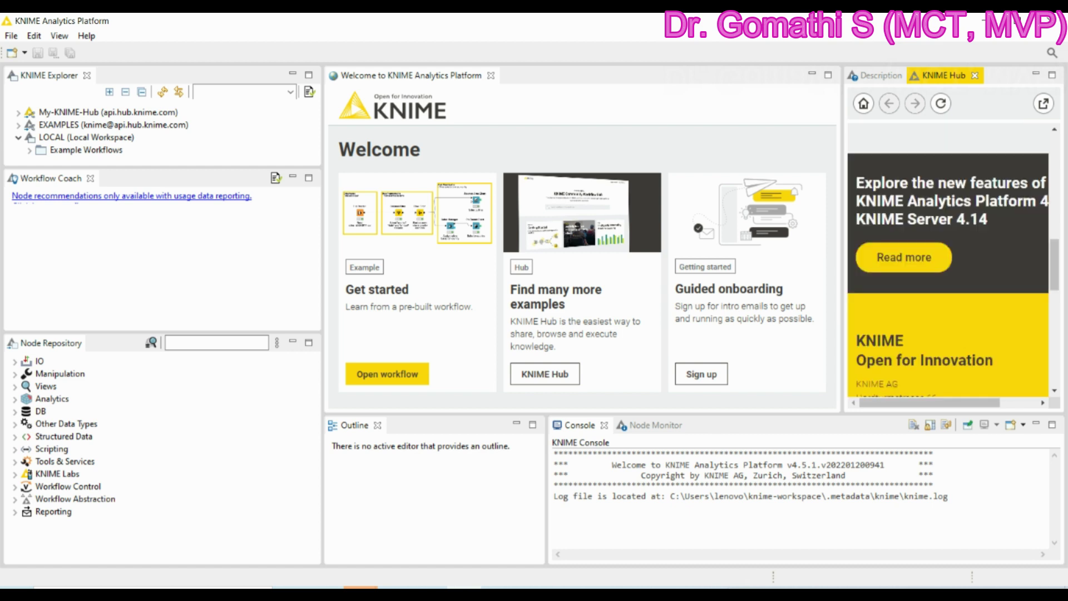
{"action": "left_click", "coordinate": [573, 427]}
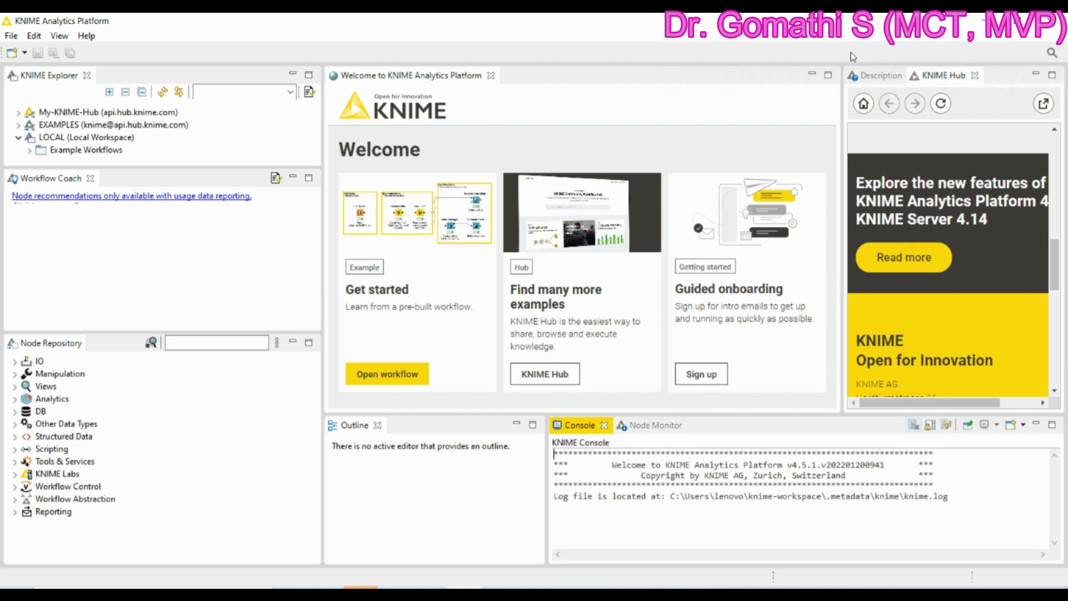
{"action": "left_click", "coordinate": [866, 76]}
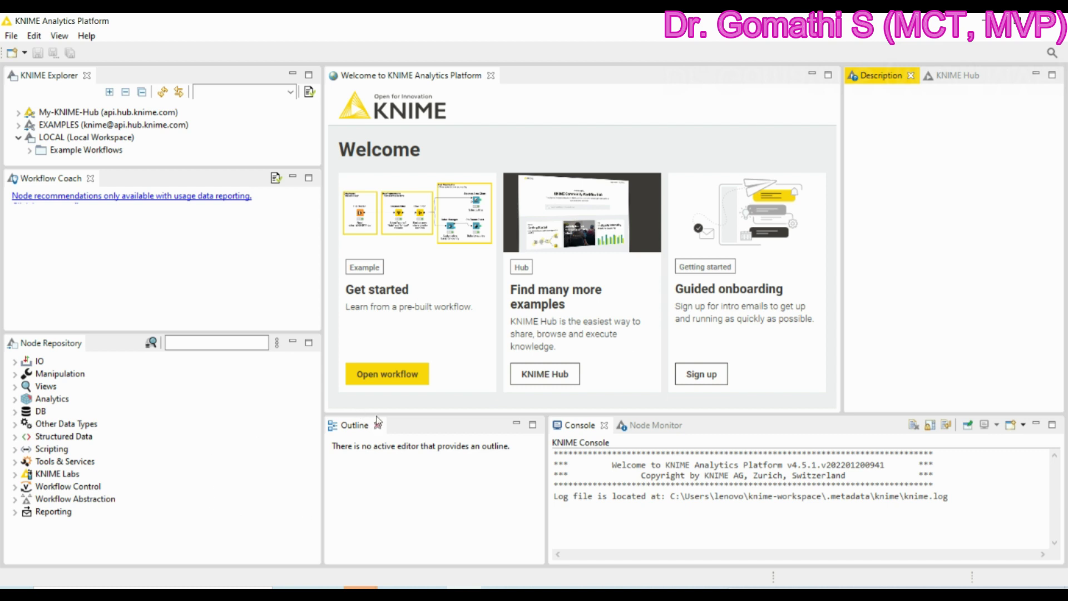
{"action": "left_click", "coordinate": [11, 35]}
- In File > New, pick New KNIME Workflow over New KNIME Workflow Group
{"action": "left_click", "coordinate": [12, 55]}
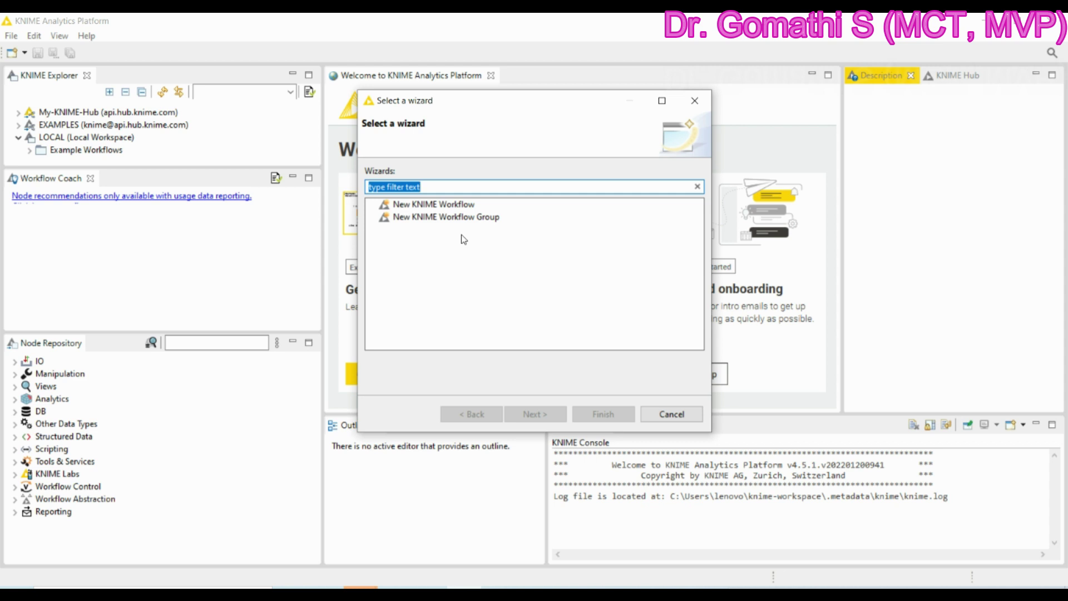
{"action": "left_click", "coordinate": [432, 205]}
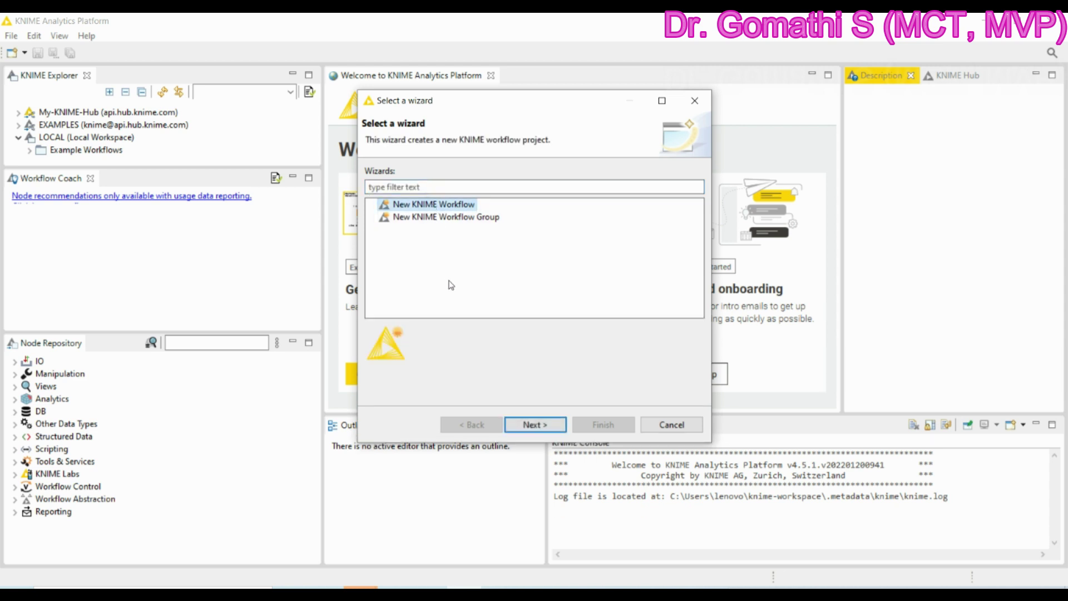
{"action": "left_click", "coordinate": [414, 221]}
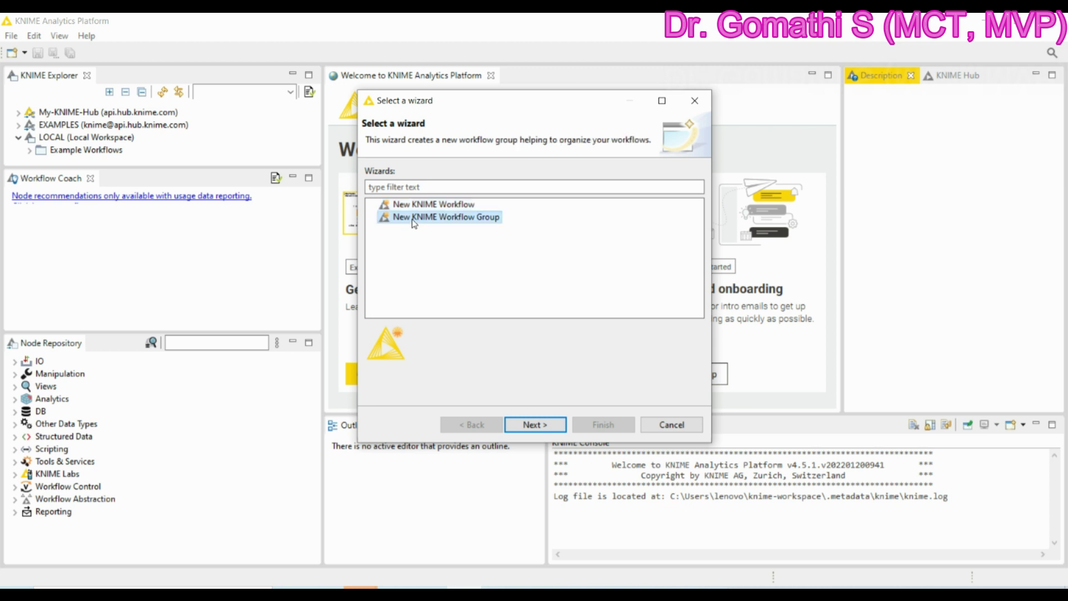
{"action": "left_click", "coordinate": [428, 207]}
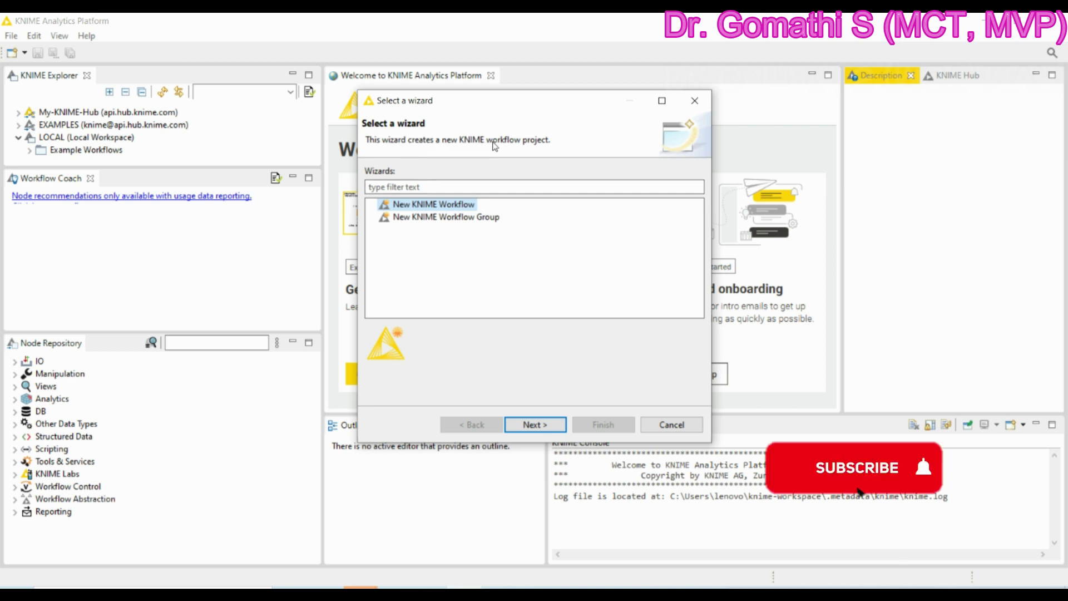
{"action": "left_click", "coordinate": [463, 220]}
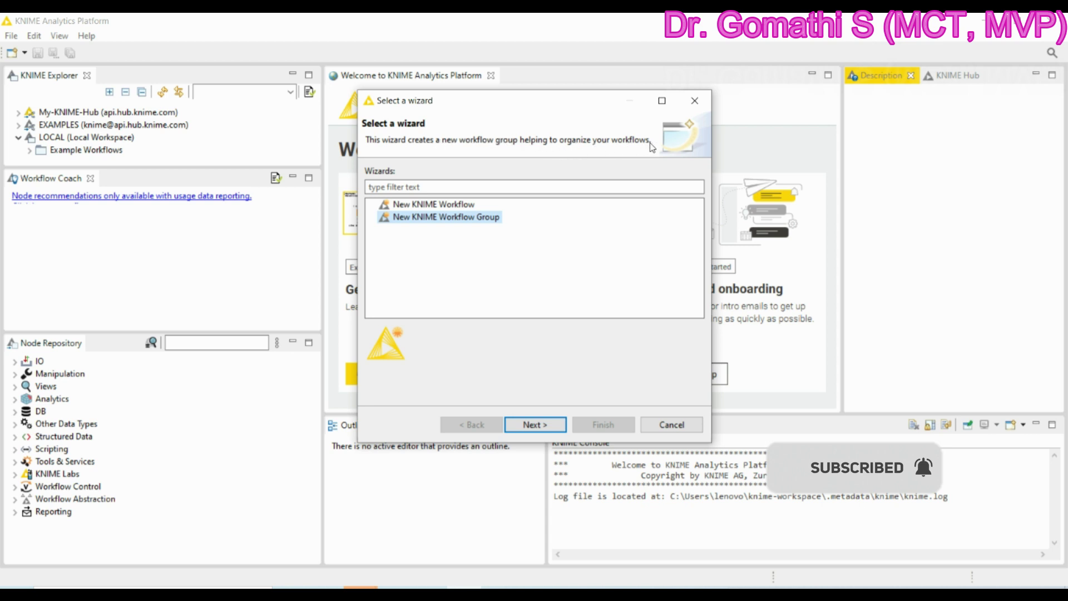
{"action": "left_click", "coordinate": [462, 207]}
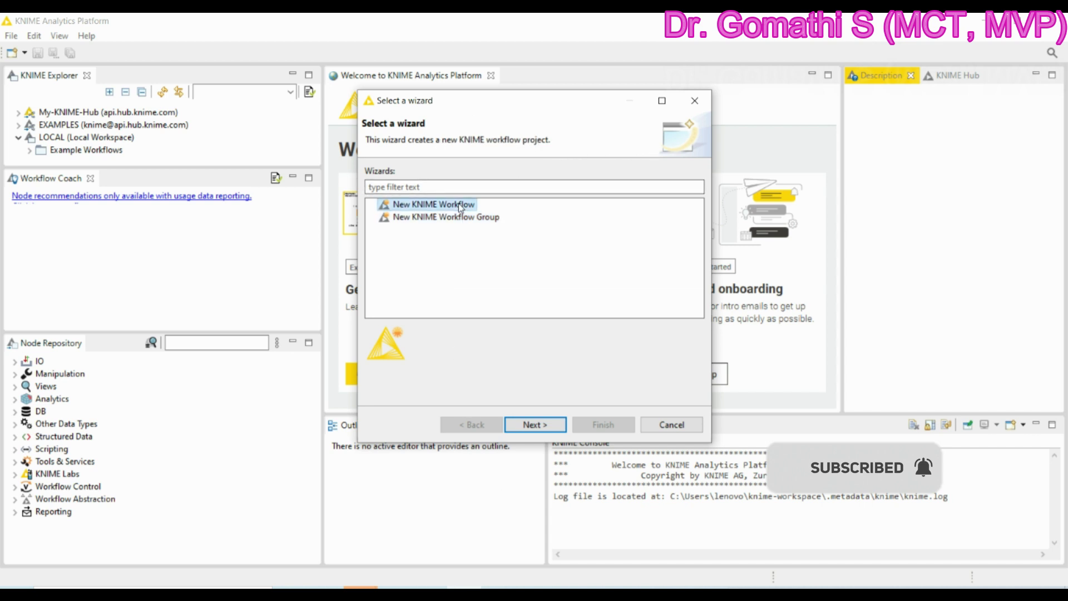
- Rename the new workflow to KNIME_Project_1 and finish creating it in the LOCAL:/ destination
{"action": "left_click", "coordinate": [534, 424]}
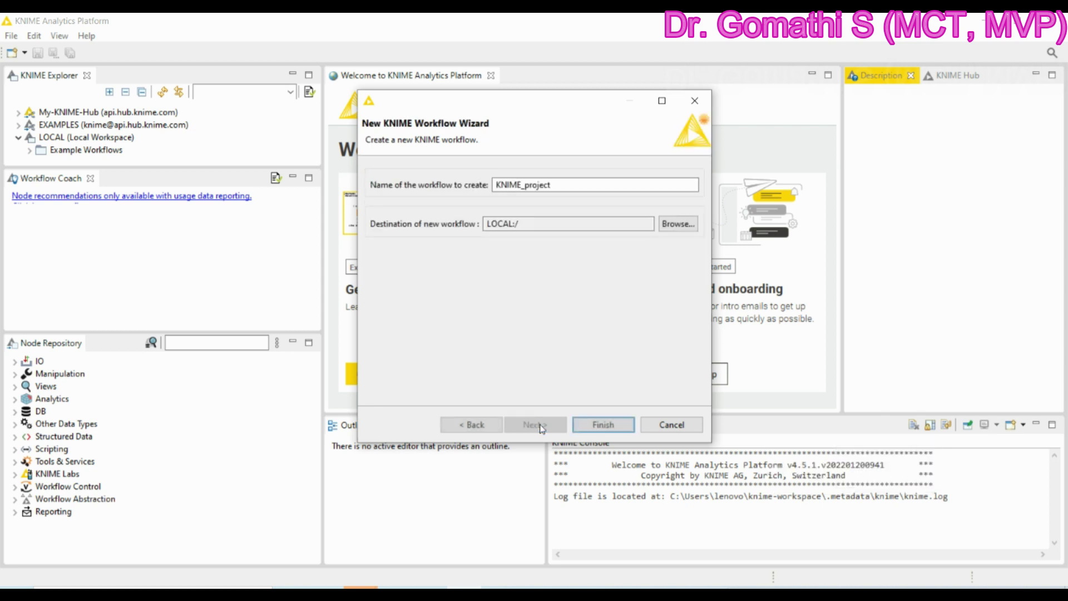
{"action": "left_click", "coordinate": [578, 184]}
{"action": "key", "text": "BackSpace"}
{"action": "key", "text": "BackSpace"}
{"action": "key", "text": "BackSpace"}
{"action": "key", "text": "BackSpace"}
{"action": "key", "text": "BackSpace"}
{"action": "key", "text": "BackSpace"}
{"action": "key", "text": "BackSpace"}
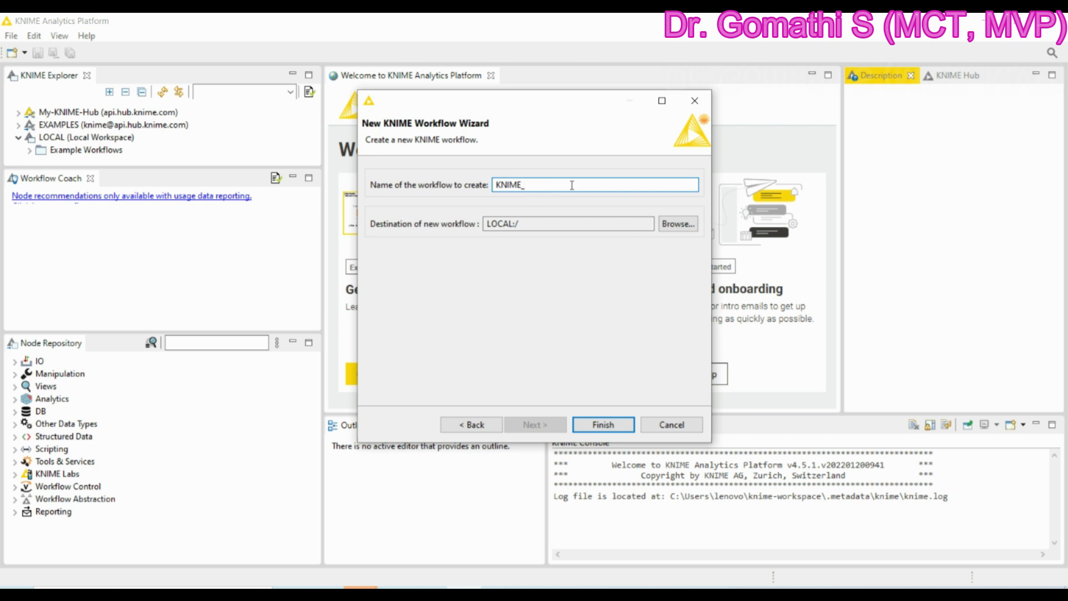
{"action": "type", "text": "Project_1"}
{"action": "left_click", "coordinate": [604, 426]}
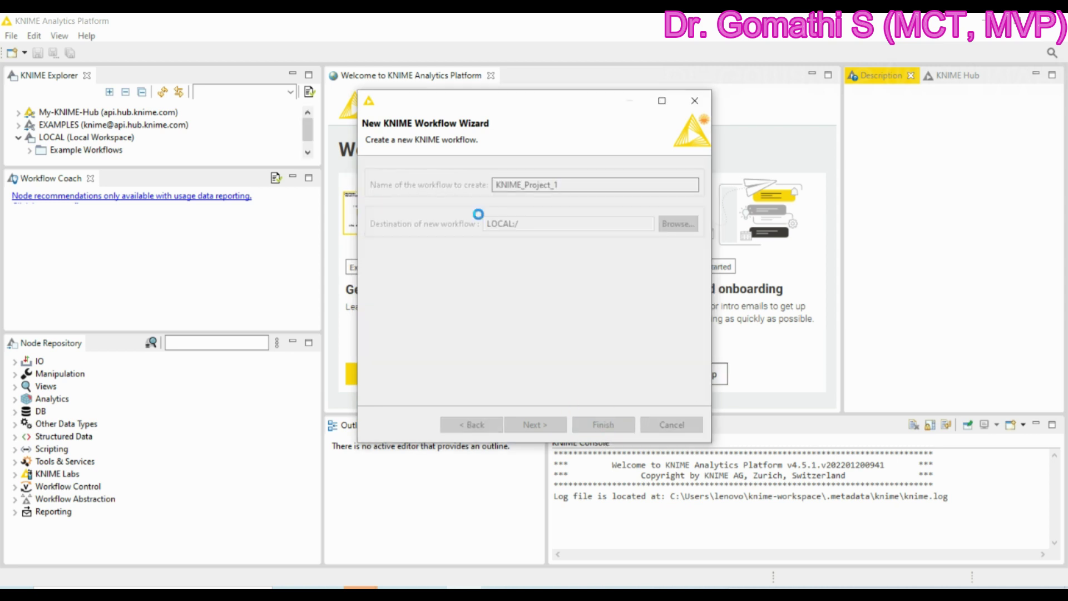